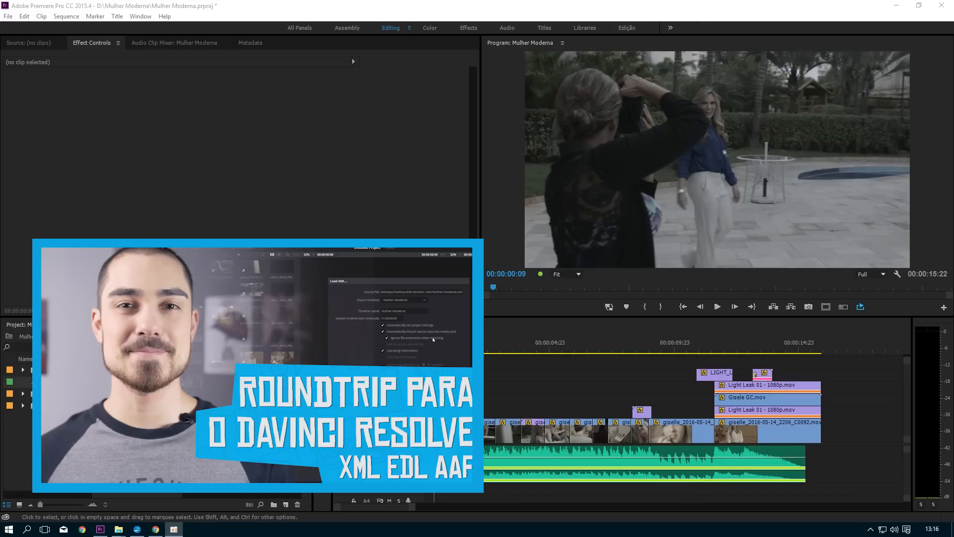
# Step: Select the raw clips on V1 and the overlay clips above them as separate groups, and hide the V1 video track
pyautogui.click(508, 432)
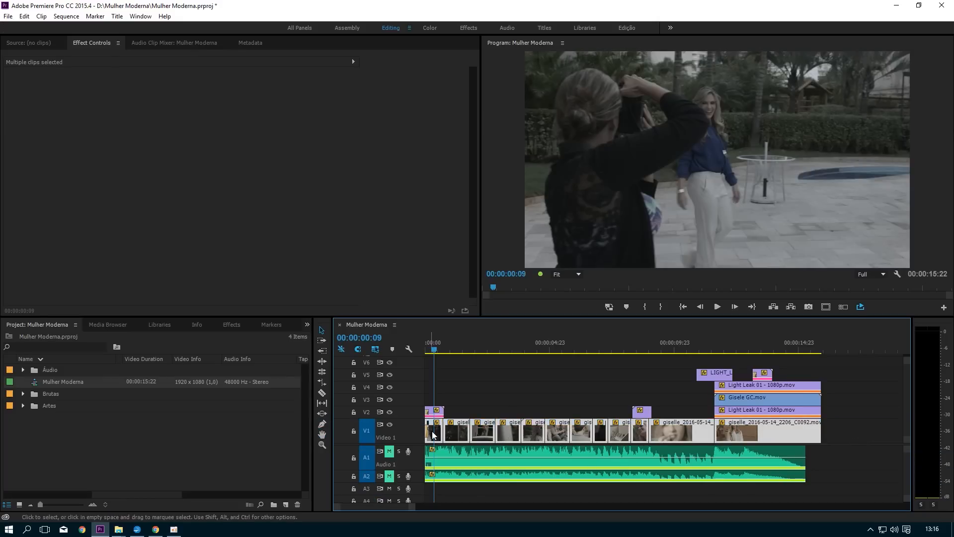
pyautogui.click(431, 436)
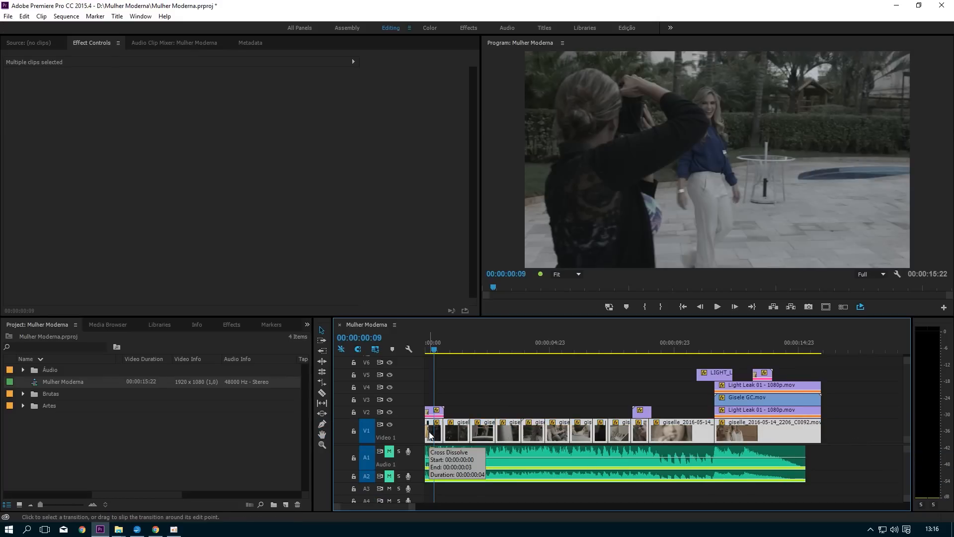
pyautogui.moveTo(857, 411); pyautogui.dragTo(416, 371)
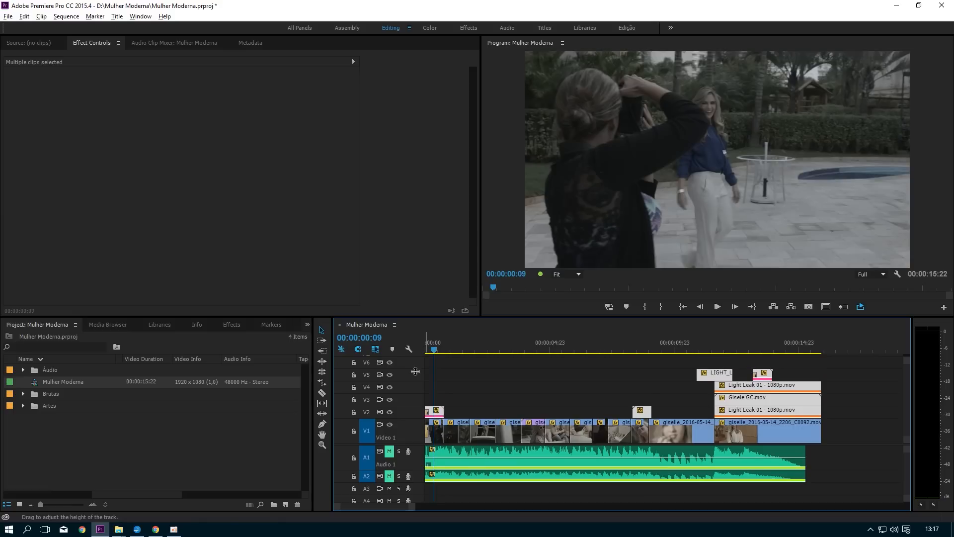
pyautogui.click(389, 425)
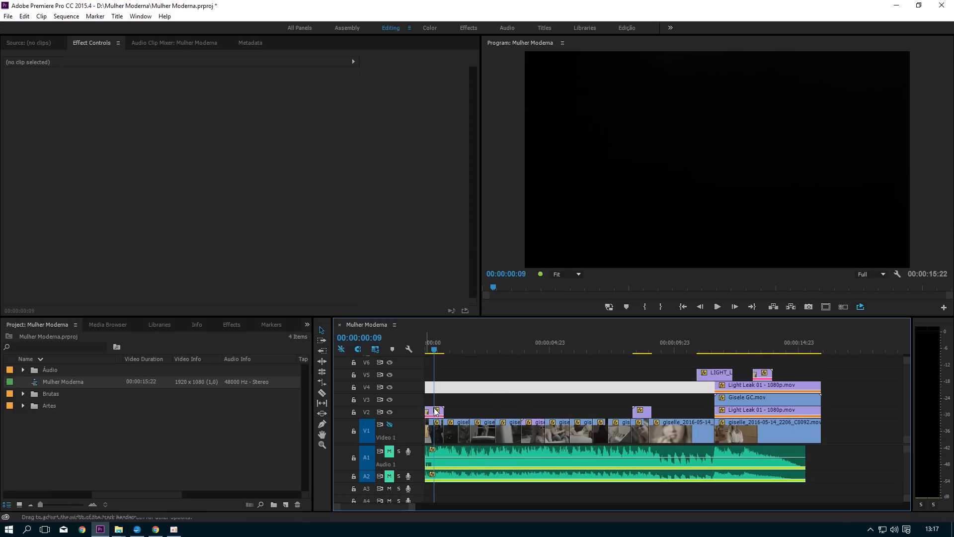
# Step: Go to 00:00:13:14 and move the Gisele GC.mov title clip from V3 up to track V6
pyautogui.click(428, 348)
pyautogui.moveTo(428, 348); pyautogui.dragTo(763, 352)
pyautogui.click(756, 397)
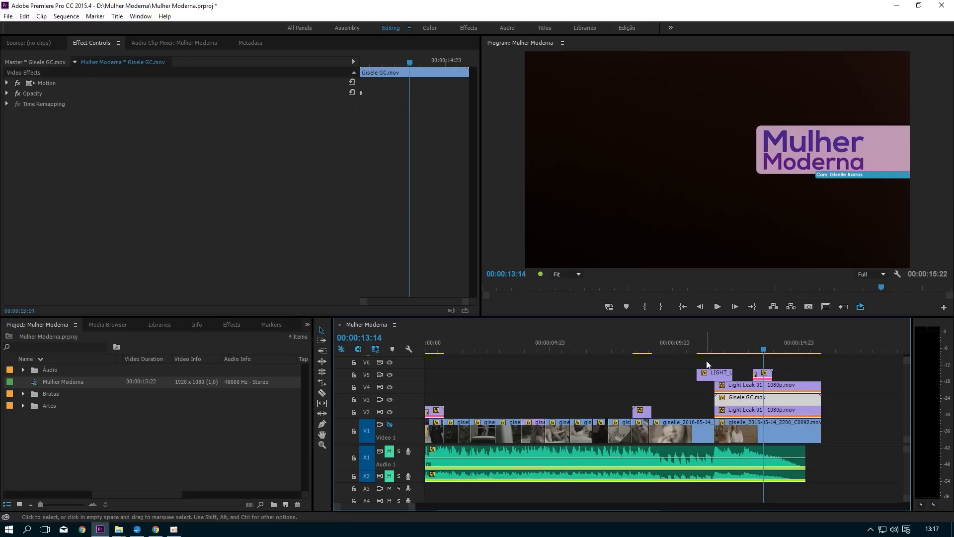
pyautogui.moveTo(739, 400); pyautogui.dragTo(740, 364)
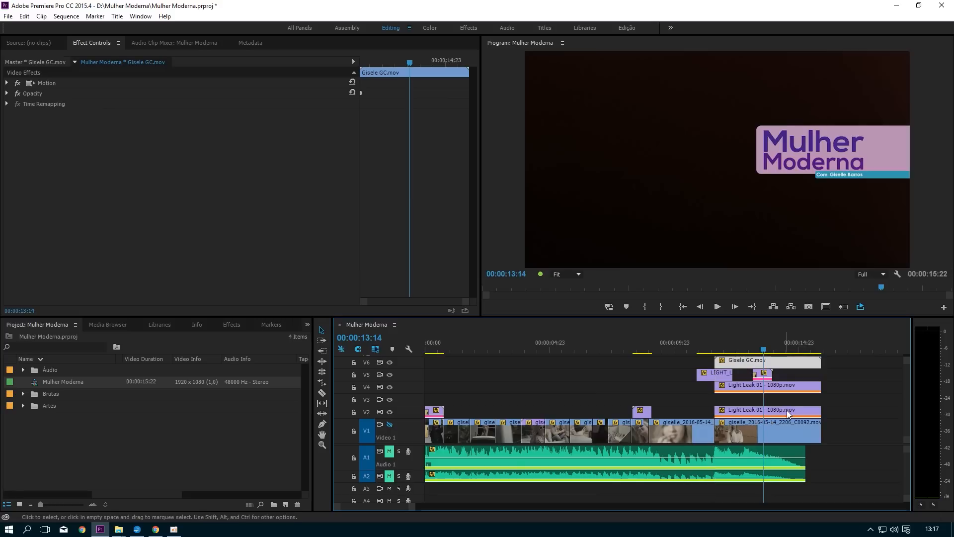
# Step: Arrange the light leak clips on tracks V3 to V5 with the Gisele GC.mov title on V7, and enlarge the timeline area
pyautogui.moveTo(789, 400); pyautogui.dragTo(724, 380)
pyautogui.hotkey('alt', 'Down')
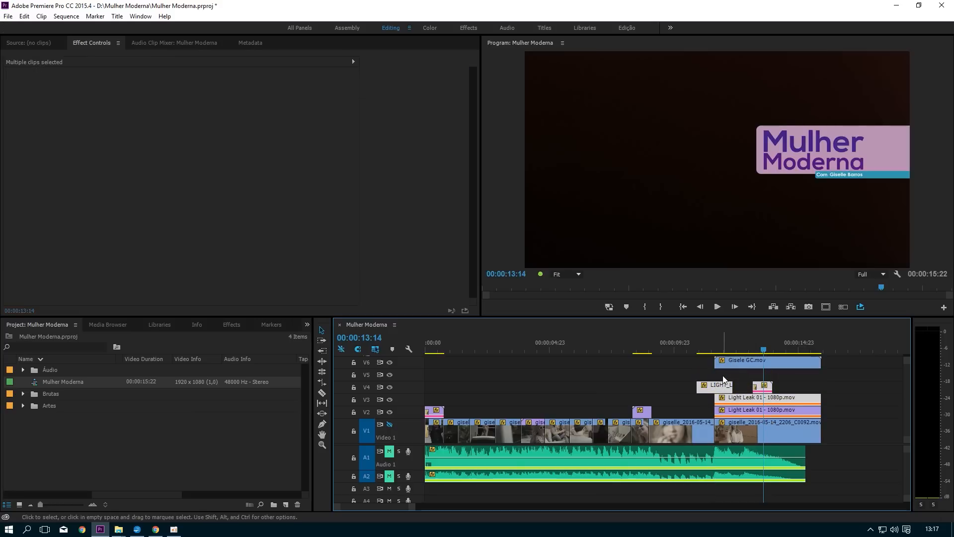
pyautogui.moveTo(858, 411); pyautogui.dragTo(419, 364)
pyautogui.hotkey('alt', 'Up')
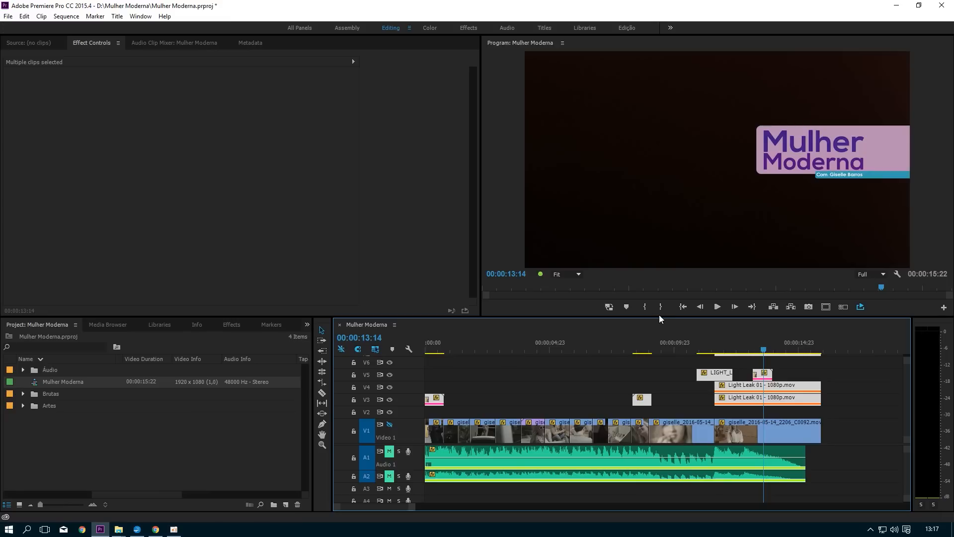
pyautogui.moveTo(655, 317); pyautogui.dragTo(647, 269)
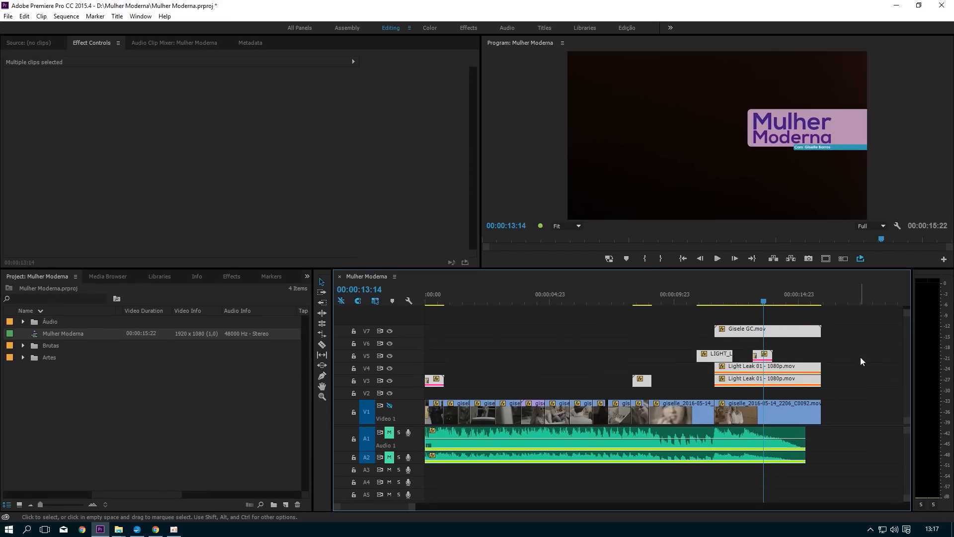
# Step: Hide the V7 title track and scrub the timeline back to 00:00:03:10 to check the leaks on their own
pyautogui.click(749, 327)
pyautogui.moveTo(759, 300); pyautogui.dragTo(826, 301)
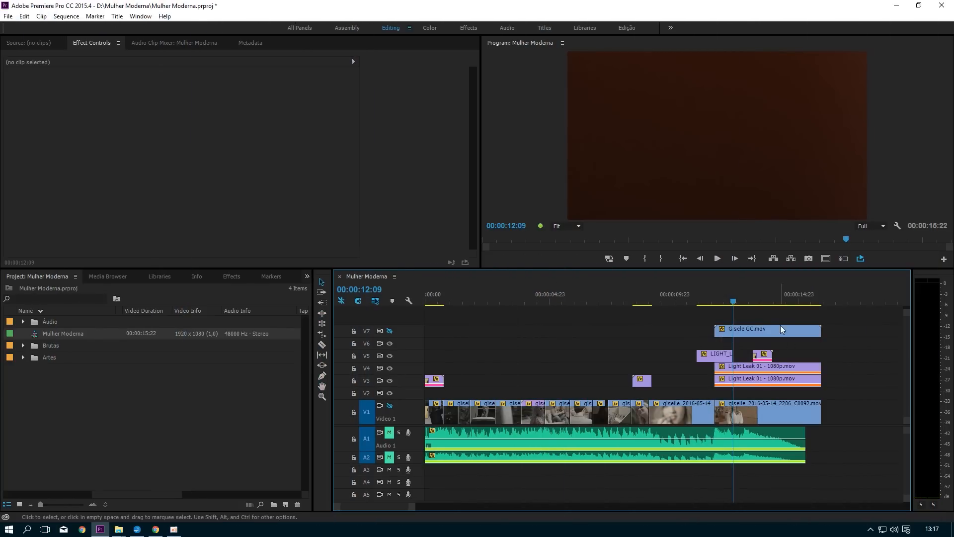
pyautogui.moveTo(746, 301); pyautogui.dragTo(510, 314)
# Step: Open the media export settings for the Mulher Moderna sequence
pyautogui.click(5, 18)
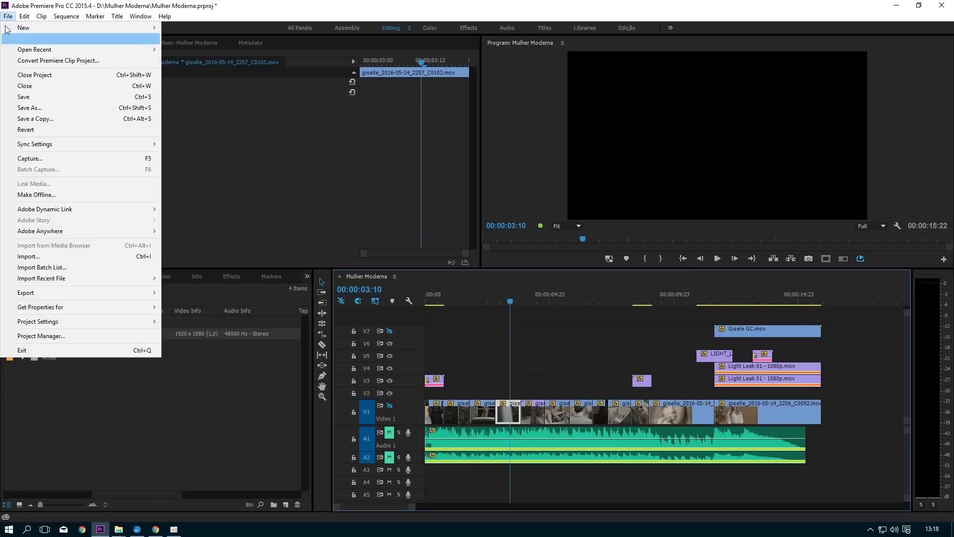
pyautogui.moveTo(98, 298)
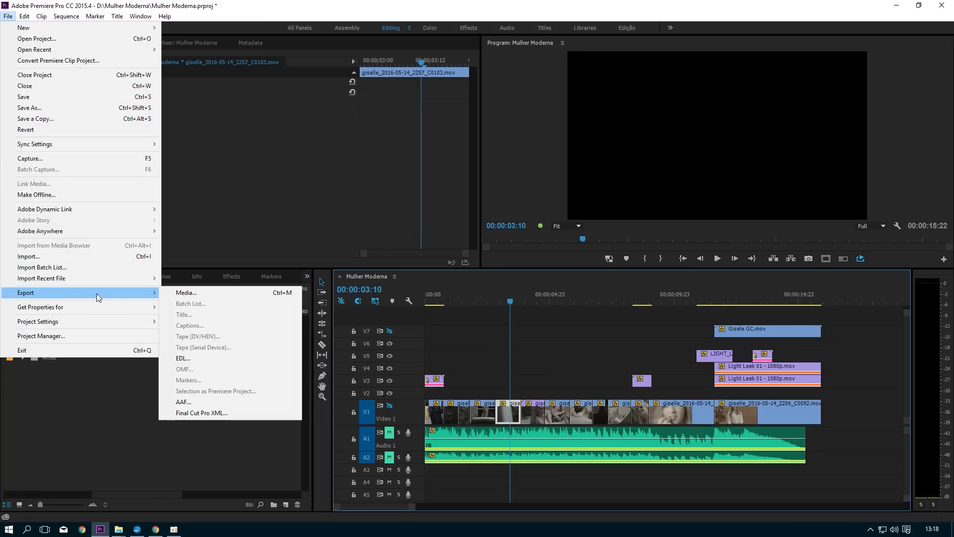
pyautogui.click(212, 294)
# Step: Set the export format to DNxHR/DNxHD MXF OP1a with the DNX HQX 1080p 23.976 preset
pyautogui.click(717, 69)
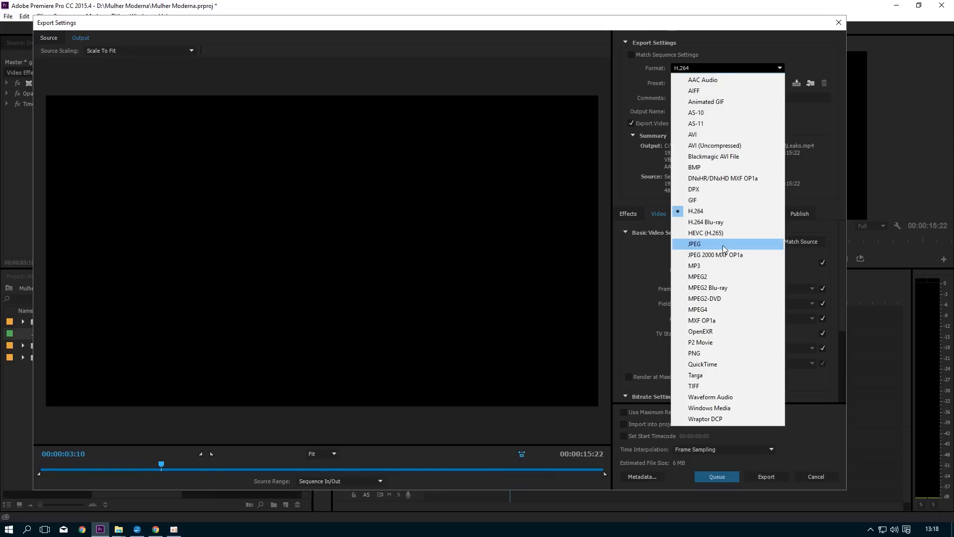
pyautogui.click(717, 177)
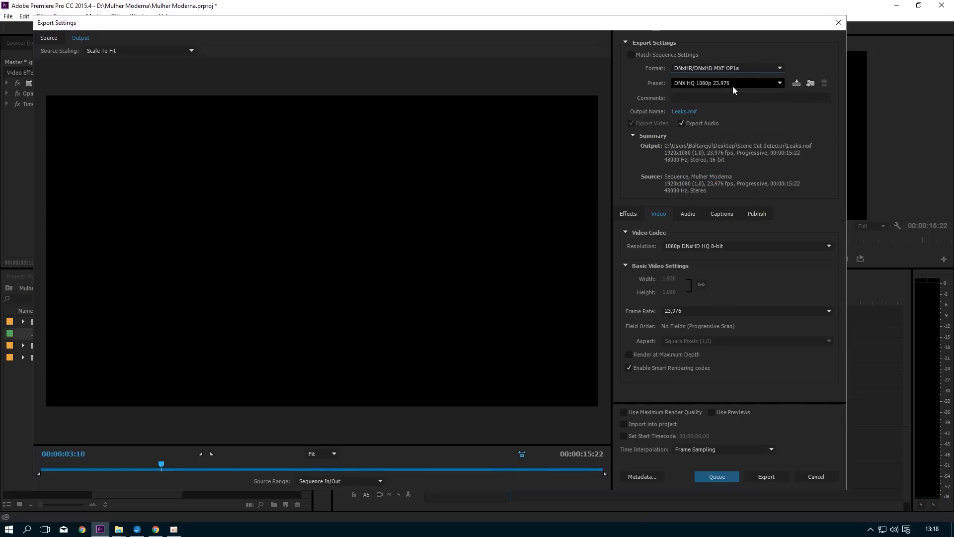
pyautogui.click(731, 82)
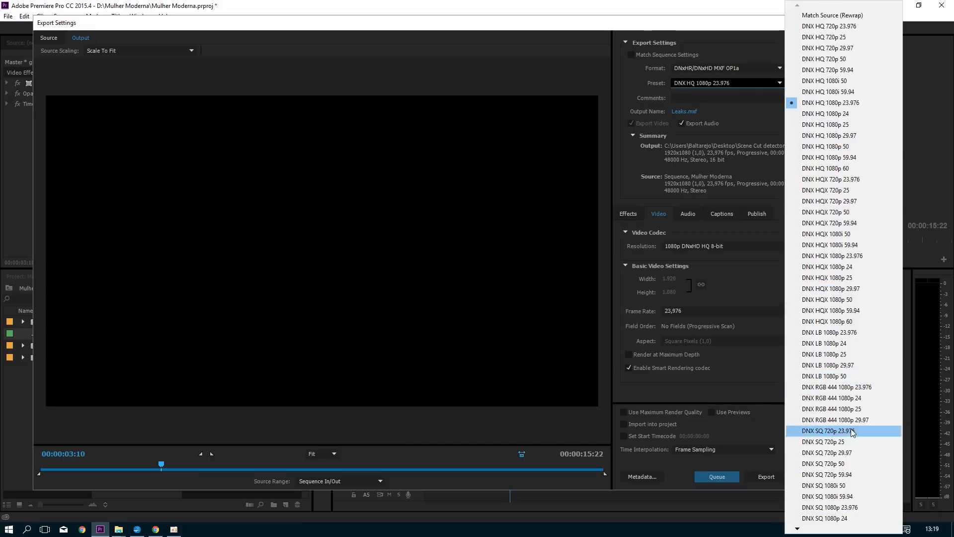
pyautogui.moveTo(803, 531)
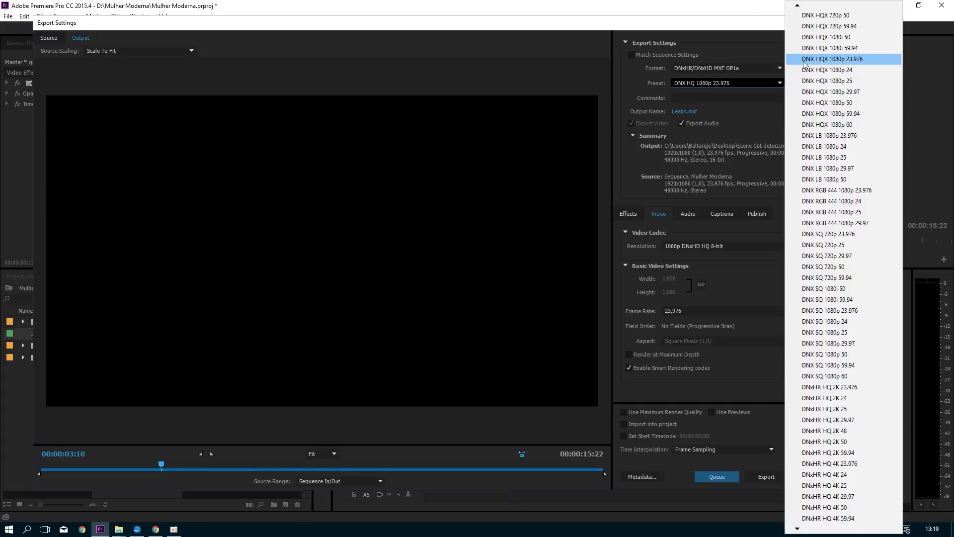
pyautogui.click(843, 60)
pyautogui.click(705, 86)
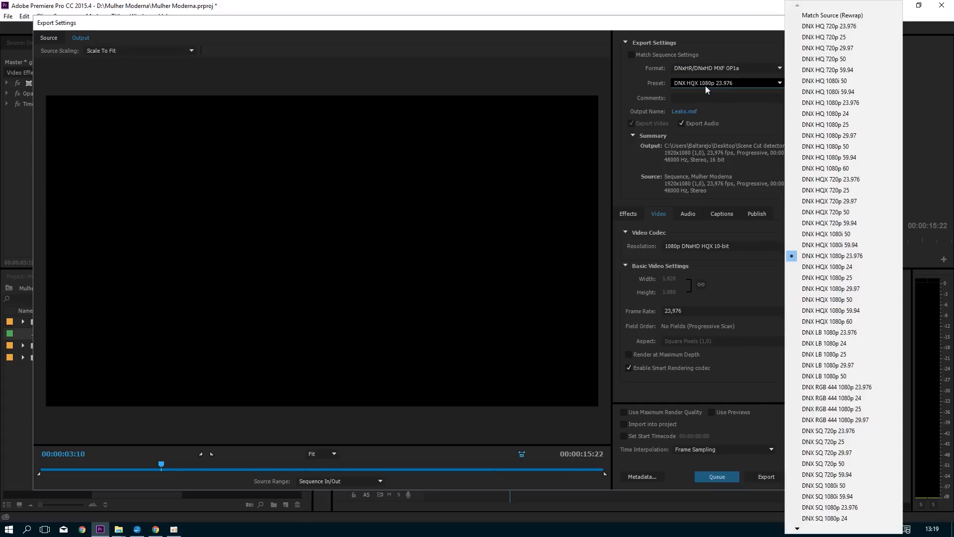
pyautogui.click(705, 85)
# Step: Set the export format to QuickTime with the GoPro CineForm YUV 10-bit preset
pyautogui.click(712, 69)
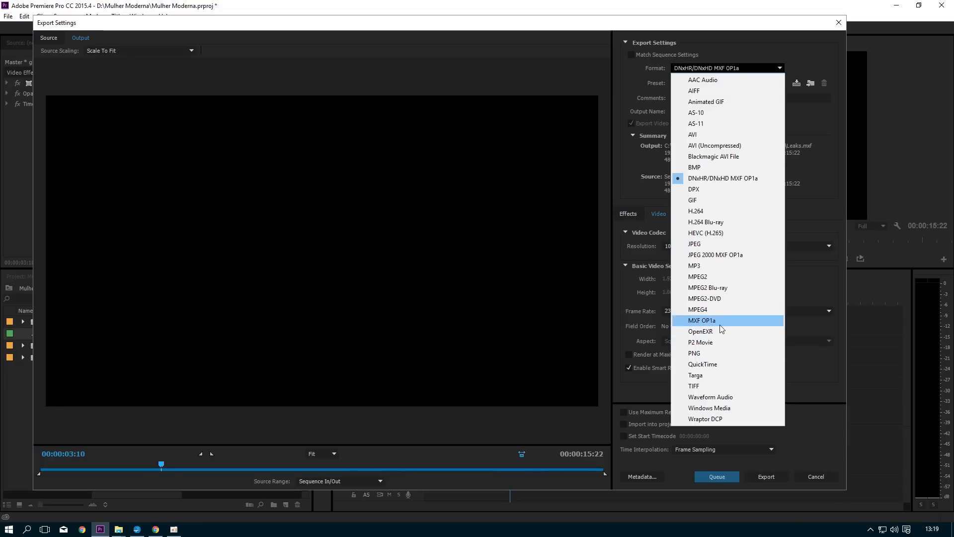
pyautogui.click(720, 365)
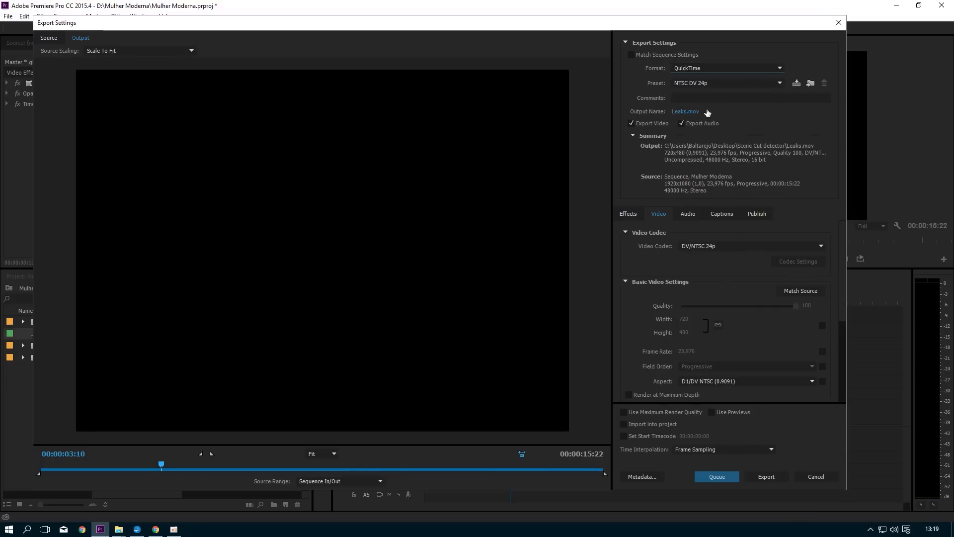
pyautogui.click(707, 83)
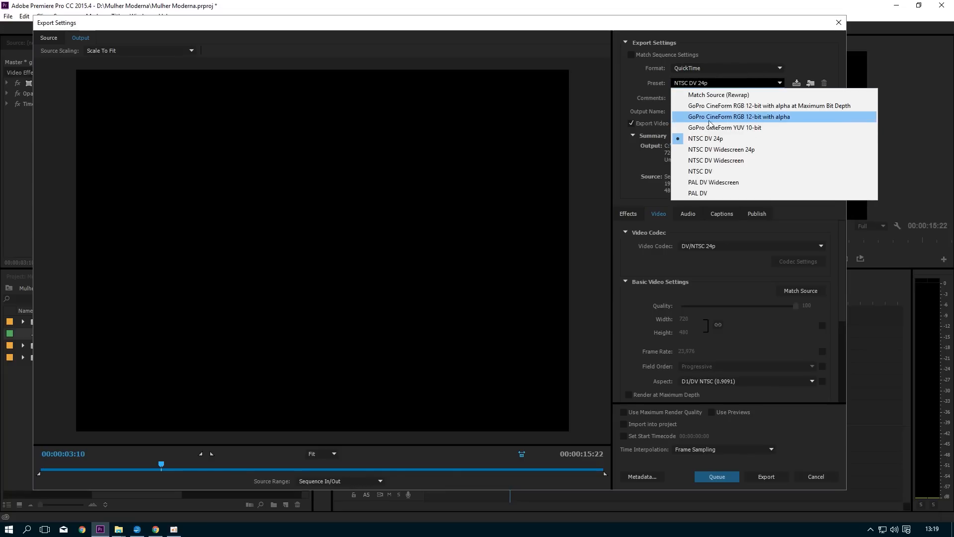
pyautogui.click(749, 127)
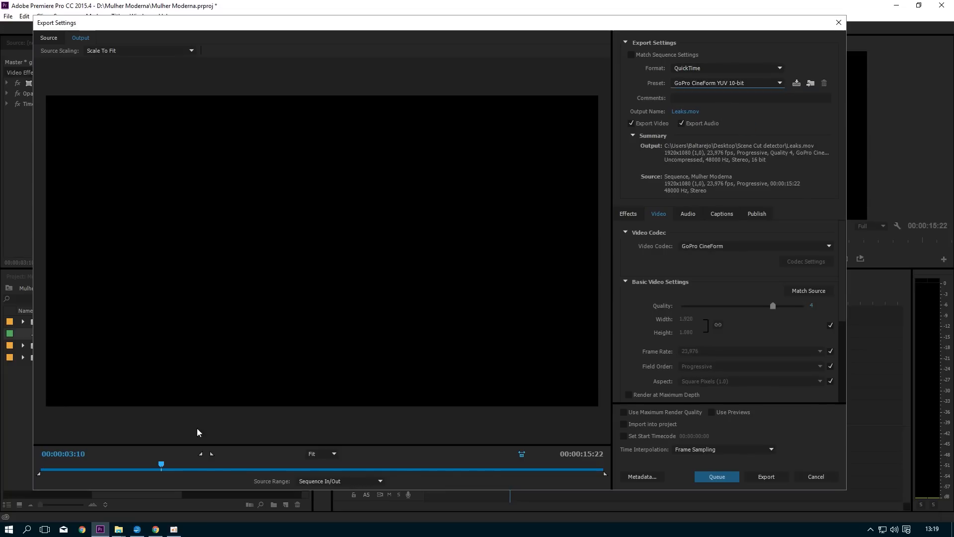
# Step: Raise the GoPro CineForm quality to 5 and review the remaining video settings
pyautogui.moveTo(141, 467); pyautogui.dragTo(413, 457)
pyautogui.moveTo(772, 306); pyautogui.dragTo(843, 367)
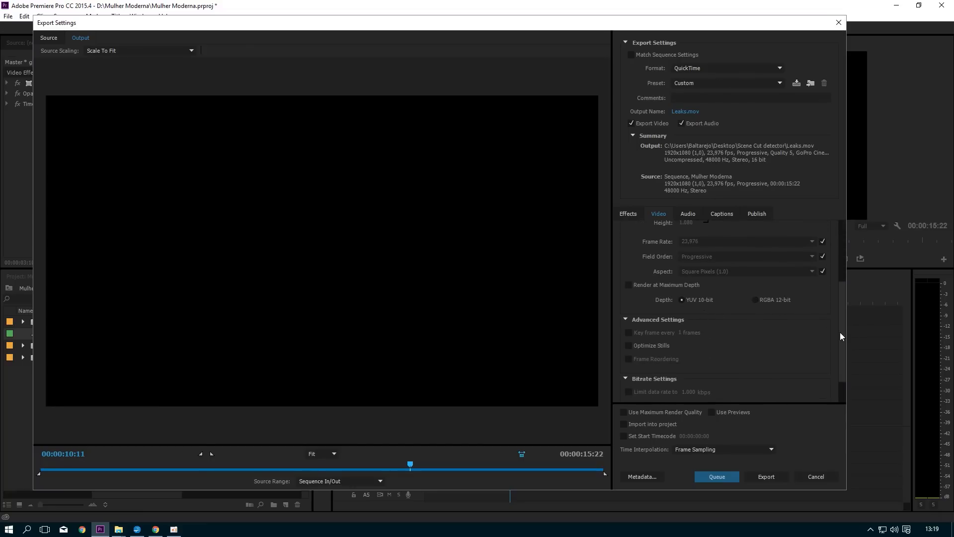
pyautogui.moveTo(840, 333); pyautogui.dragTo(843, 382)
pyautogui.moveTo(842, 384); pyautogui.dragTo(837, 273)
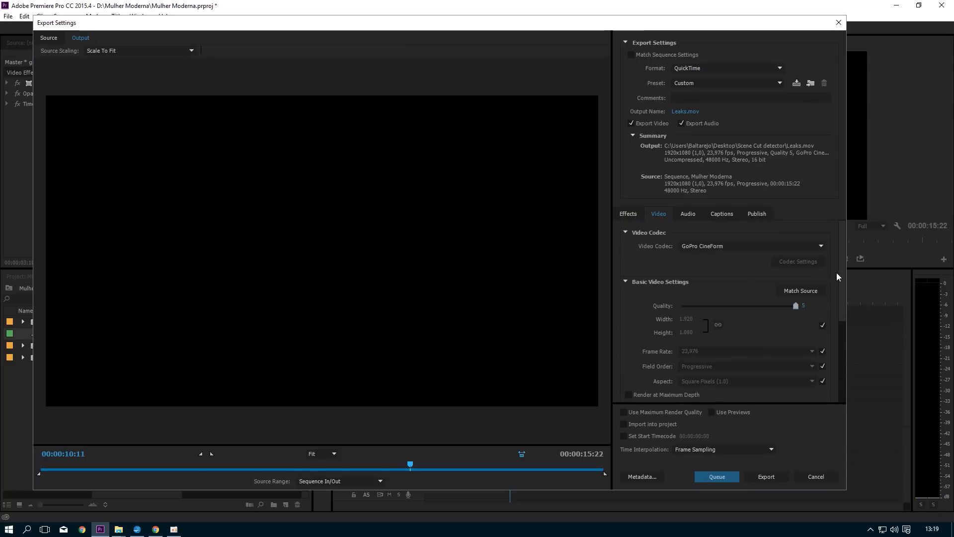
# Step: Enable maximum render quality and export the light leaks immediately as Leaks.mov
pyautogui.click(624, 412)
pyautogui.moveTo(839, 312); pyautogui.dragTo(848, 266)
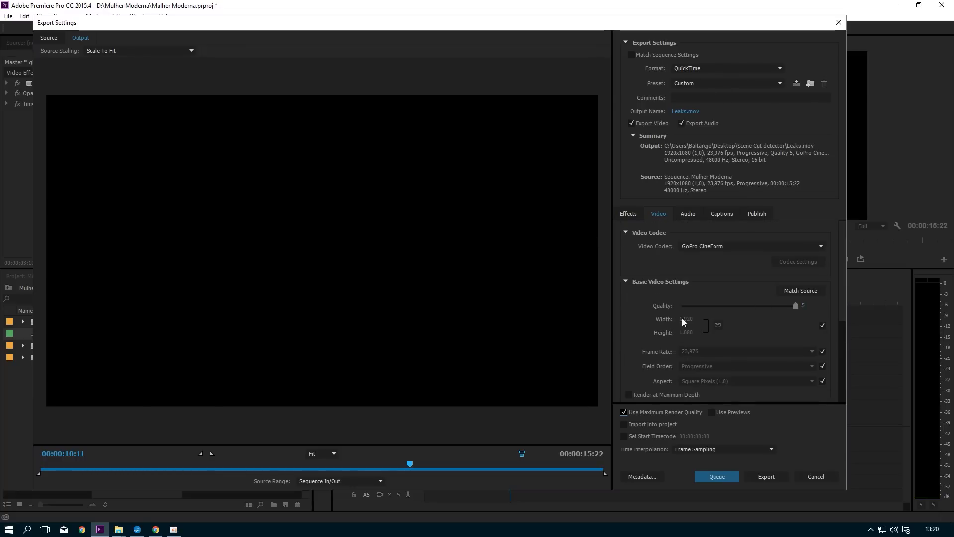
pyautogui.click(765, 477)
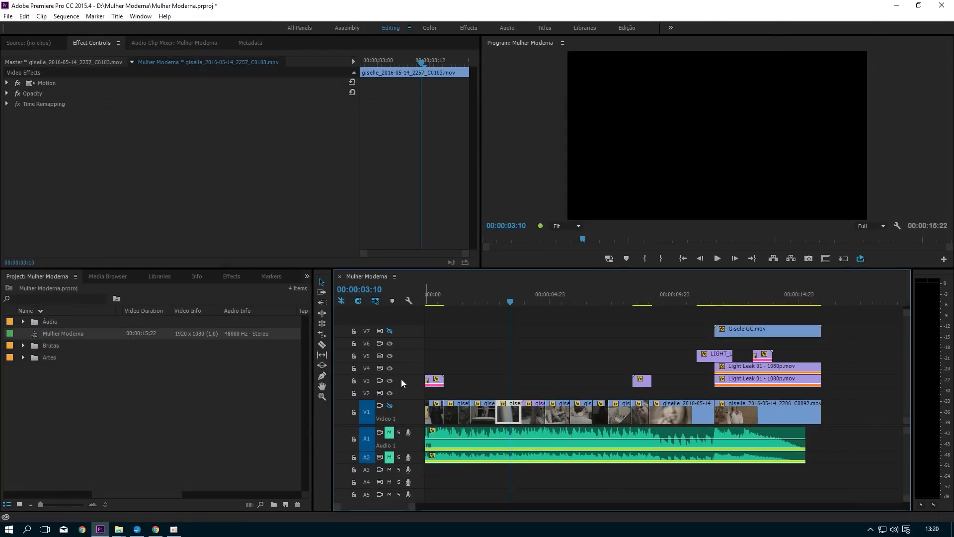
# Step: Show the V1 footage track again and hide tracks V2 through V6
pyautogui.click(390, 405)
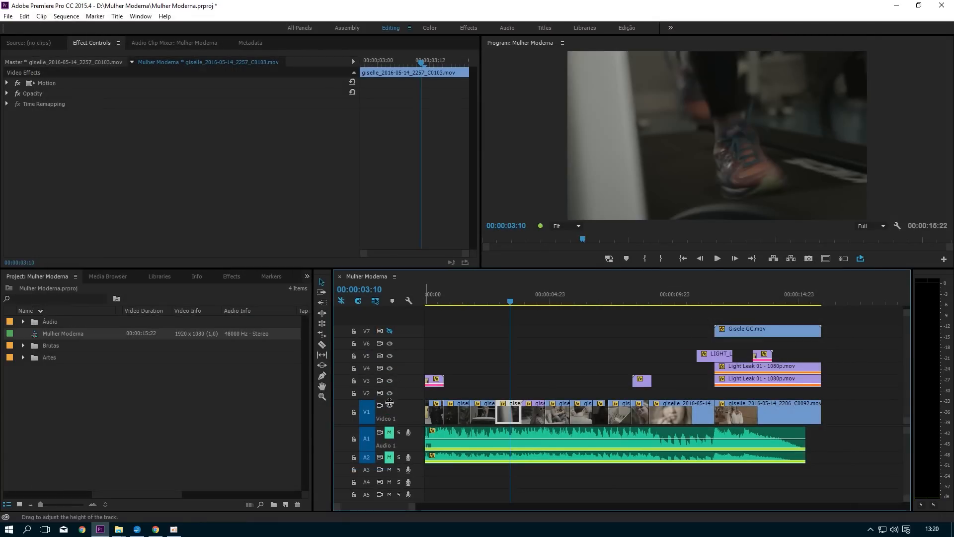
pyautogui.click(388, 392)
pyautogui.click(389, 382)
pyautogui.click(389, 368)
pyautogui.click(389, 356)
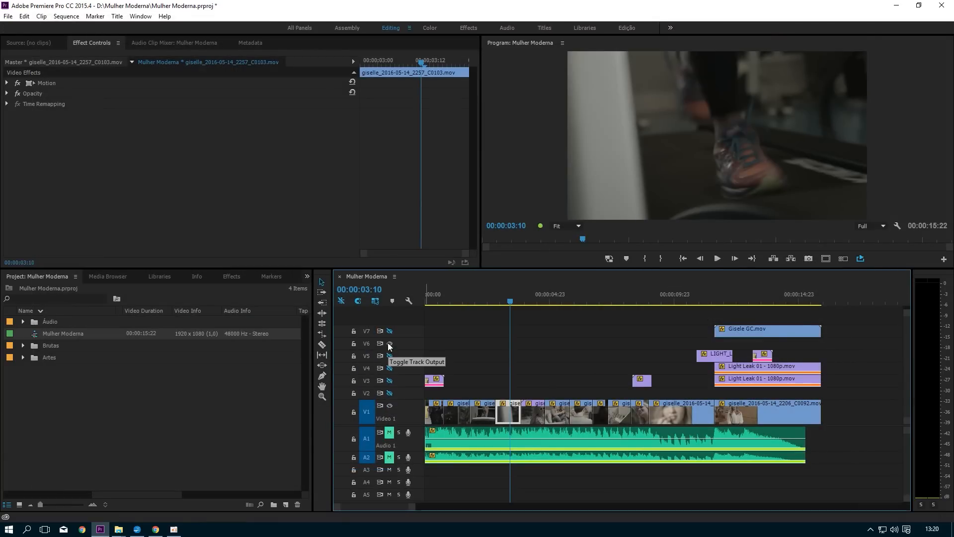
pyautogui.click(388, 344)
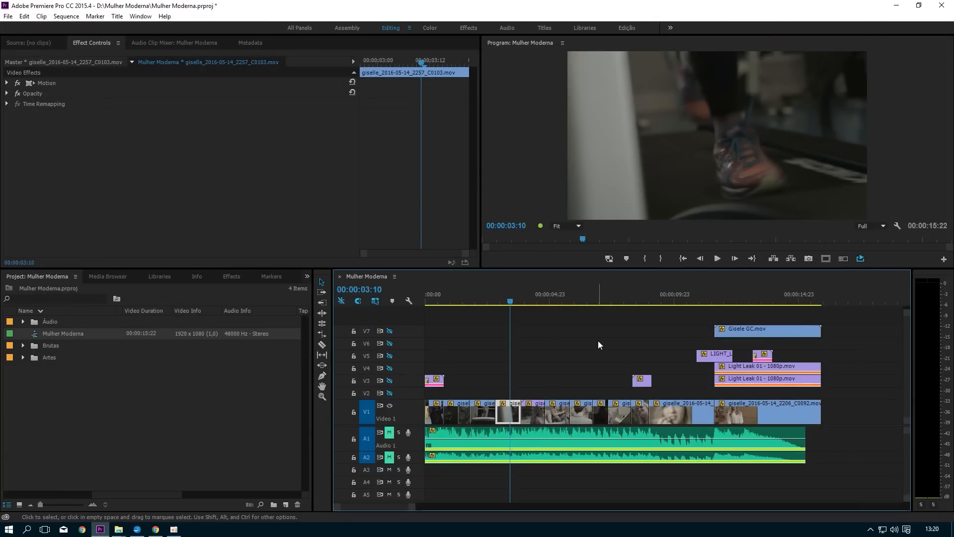
pyautogui.click(575, 365)
# Step: Delete the Cross Dissolve at the start of the first V1 clip at 00:00:00:00
pyautogui.moveTo(448, 301); pyautogui.dragTo(422, 306)
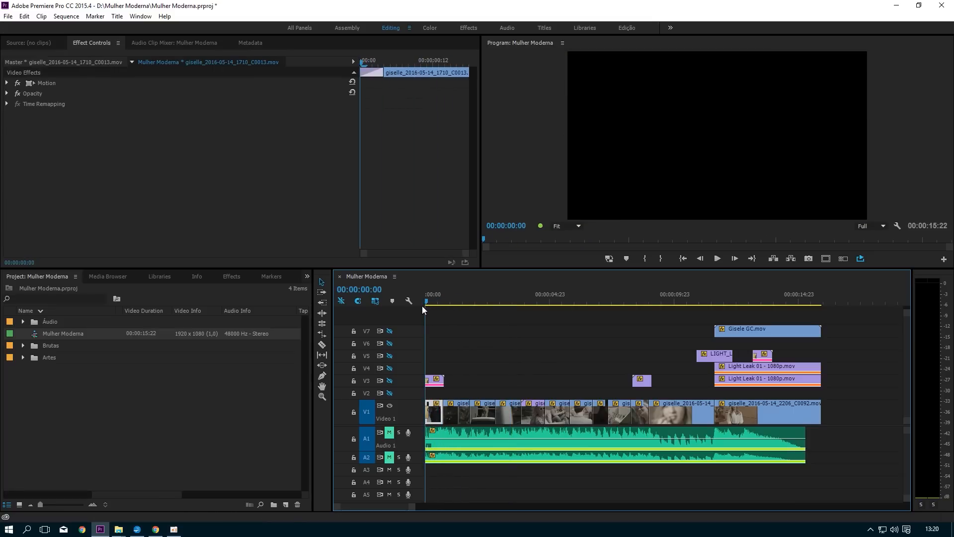
pyautogui.press('=')
pyautogui.press('=')
pyautogui.press('=')
pyautogui.click(609, 347)
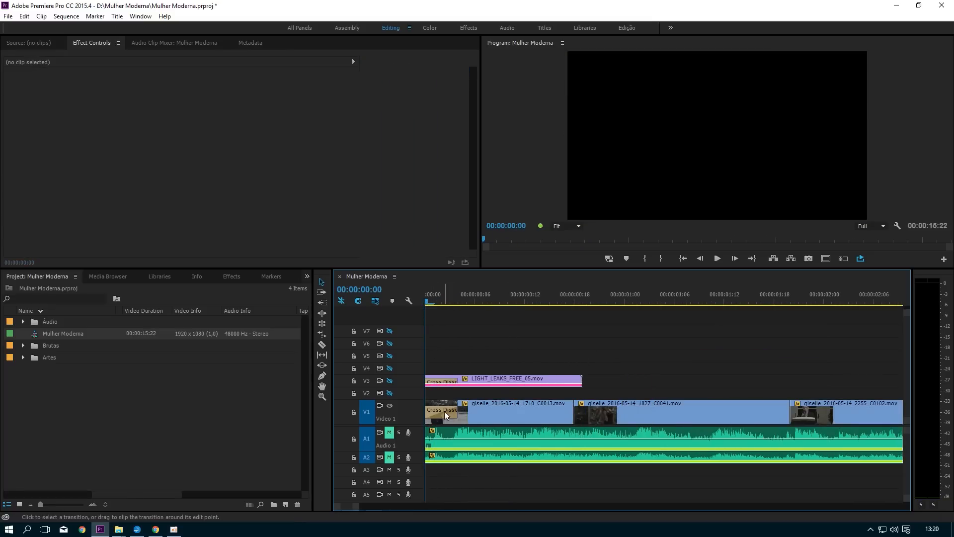
pyautogui.click(444, 411)
pyautogui.press('Delete')
pyautogui.press('-')
pyautogui.press('-')
pyautogui.press('-')
pyautogui.press('-')
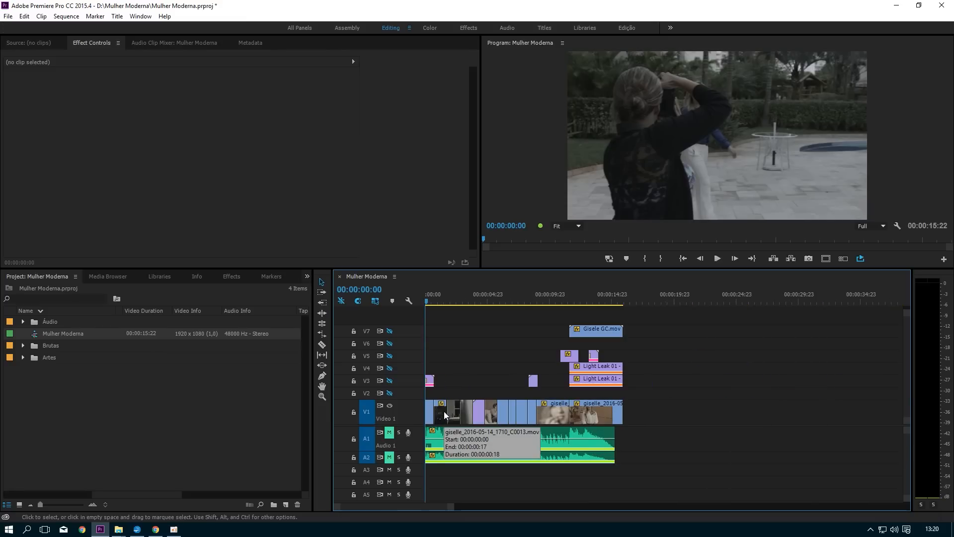
pyautogui.press('=')
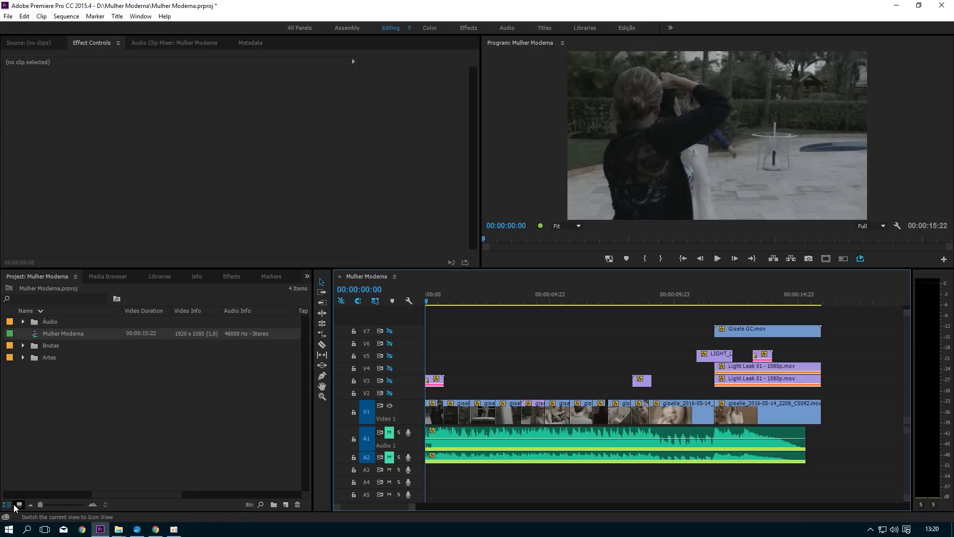
# Step: Open Notepad and write "3 faixas", then, below a blank line, "Na faixa 1 - Cenas Brutas (adicionar fade inicial)"
pyautogui.press('super+r')
pyautogui.press('Return')
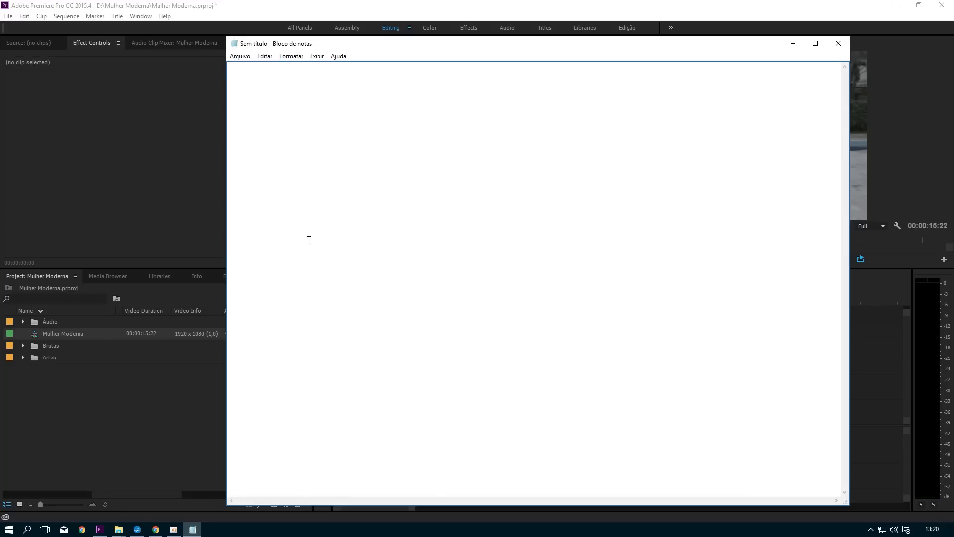
pyautogui.write('3 faixas  ')
pyautogui.write('Na faixa')
pyautogui.write(' 1 - Cenas B')
pyautogui.write('rutas (')
pyautogui.write('adicionar')
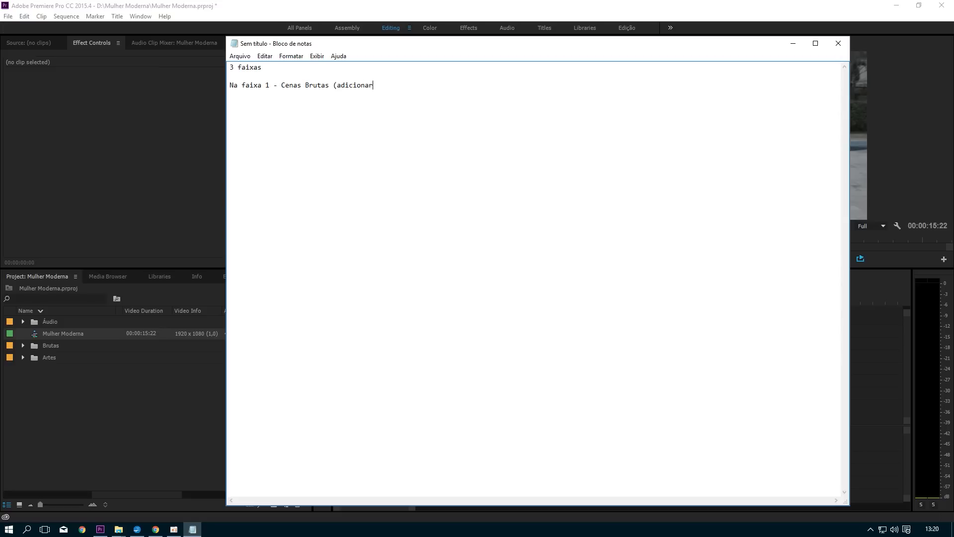
pyautogui.write(' fade inicial) ')
pyautogui.write('Na faixa ')
pyautogui.write('2 - leaks ')
pyautogui.write('Na faixa')
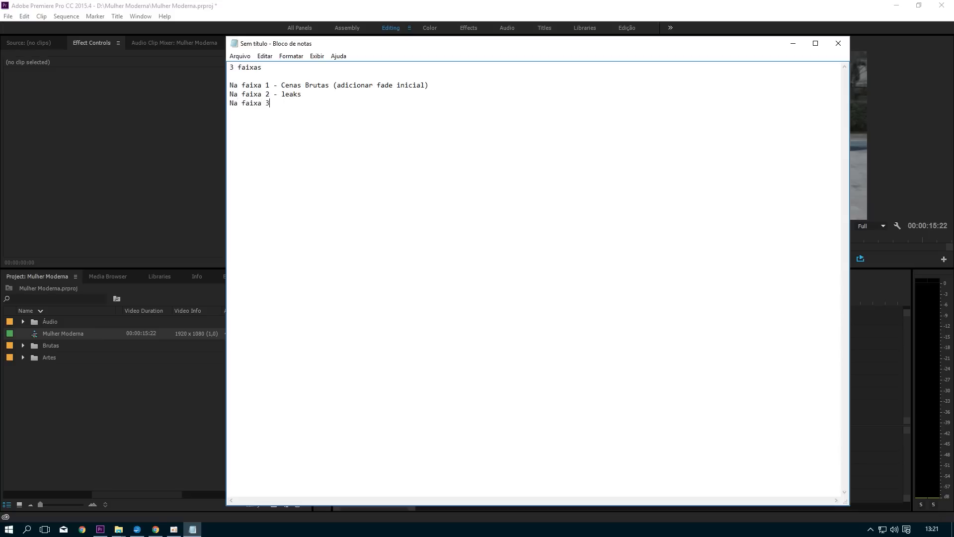
pyautogui.hotkey('alt', 'Tab')
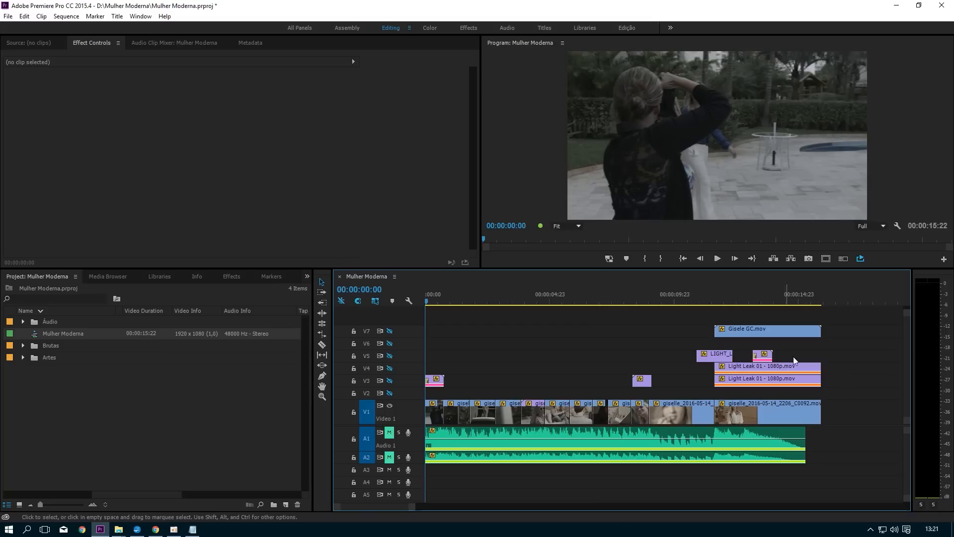
pyautogui.click(754, 333)
pyautogui.hotkey('alt', 'Tab')
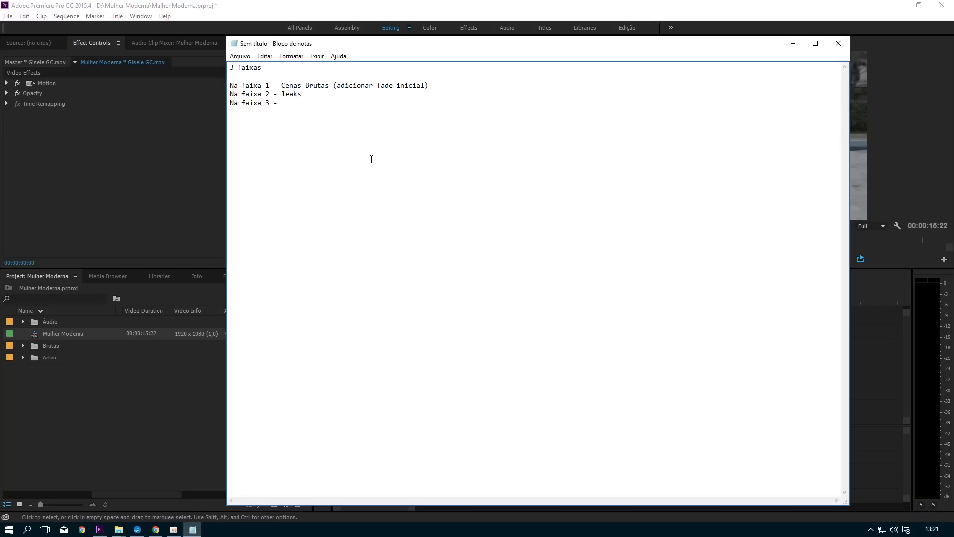
pyautogui.write('Gisele GC (')
# Step: Find where the Gisele GC.mov title starts in the Premiere Pro timeline and complete its note with "( 11:15 até o frame final)"
pyautogui.hotkey('alt', 'Tab')
pyautogui.click(715, 299)
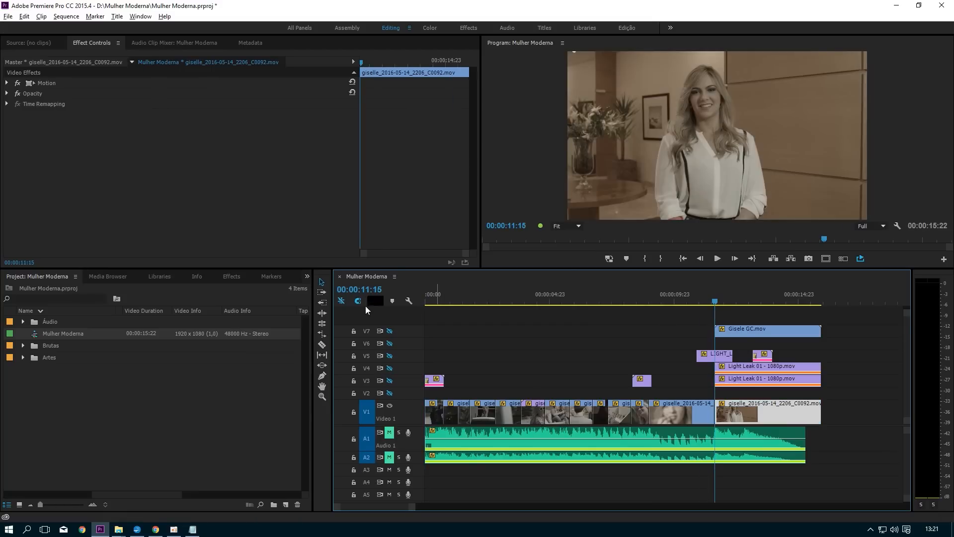
pyautogui.hotkey('alt', 'Tab')
pyautogui.write('11')
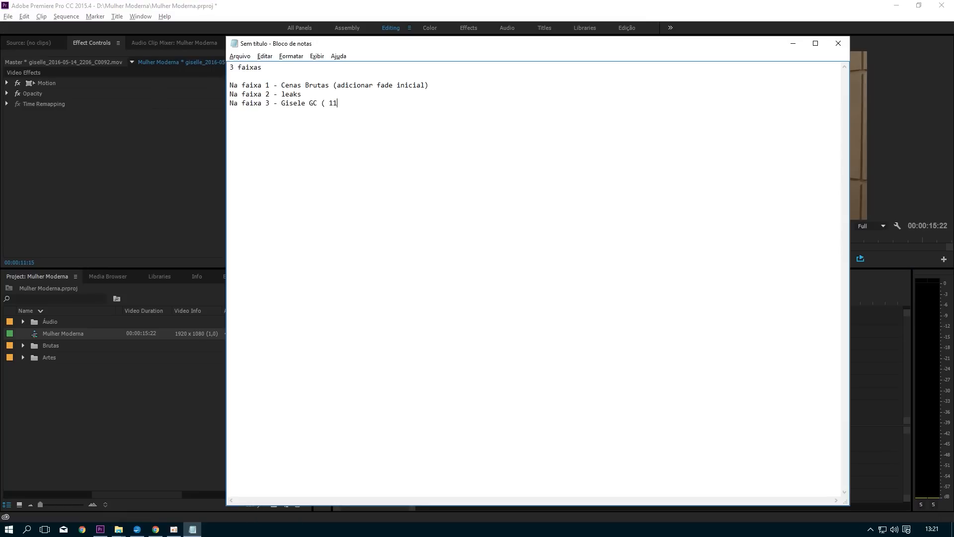
pyautogui.write(':15 até o frame final')
pyautogui.moveTo(420, 154); pyautogui.dragTo(243, 62)
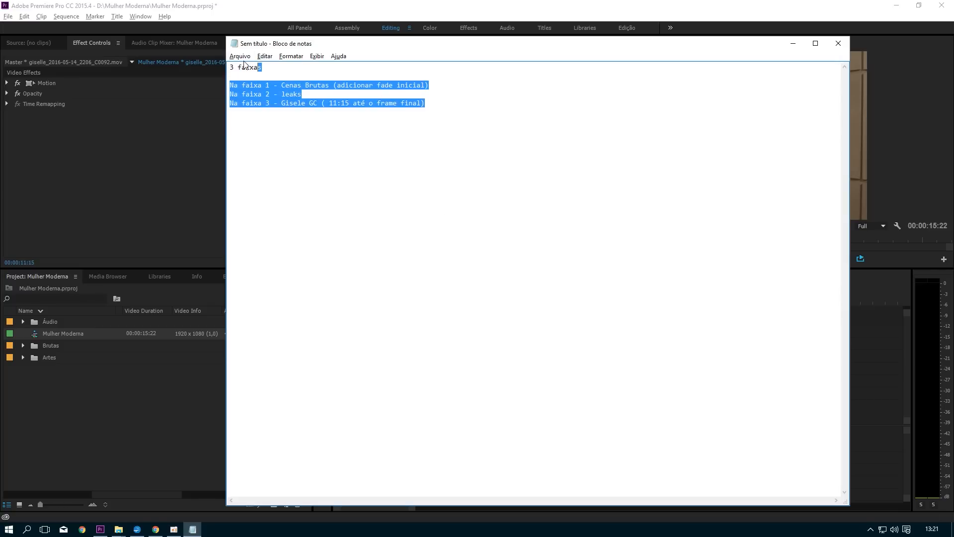
pyautogui.click(500, 148)
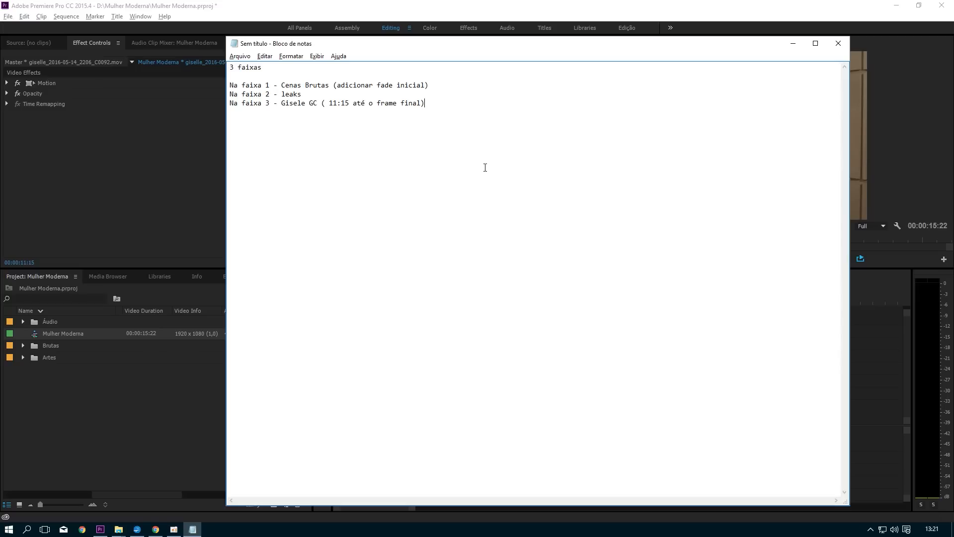
# Step: Return to Premiere Pro and export the V1 footage immediately as Mulher Moderna.mov with rendering at maximum depth enabled
pyautogui.click(184, 170)
pyautogui.click(528, 351)
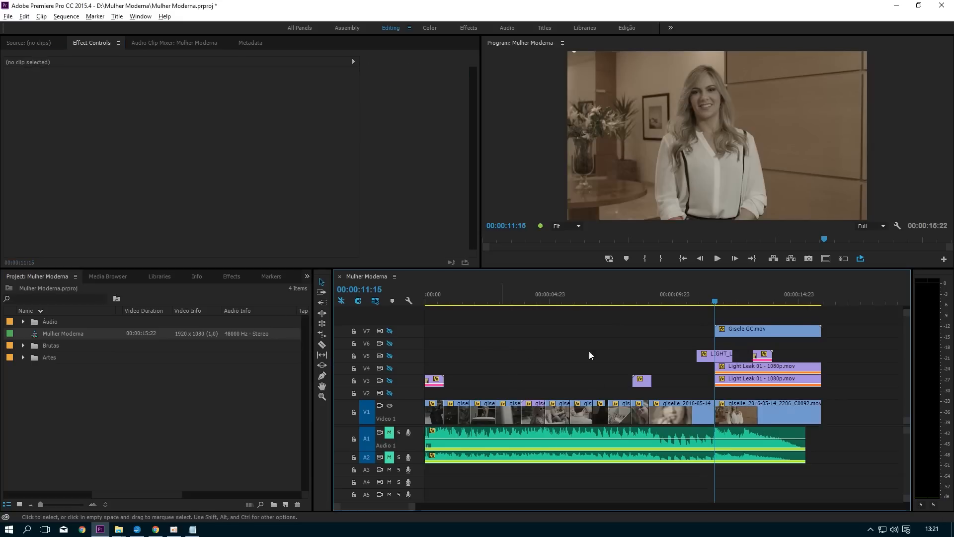
pyautogui.click(8, 17)
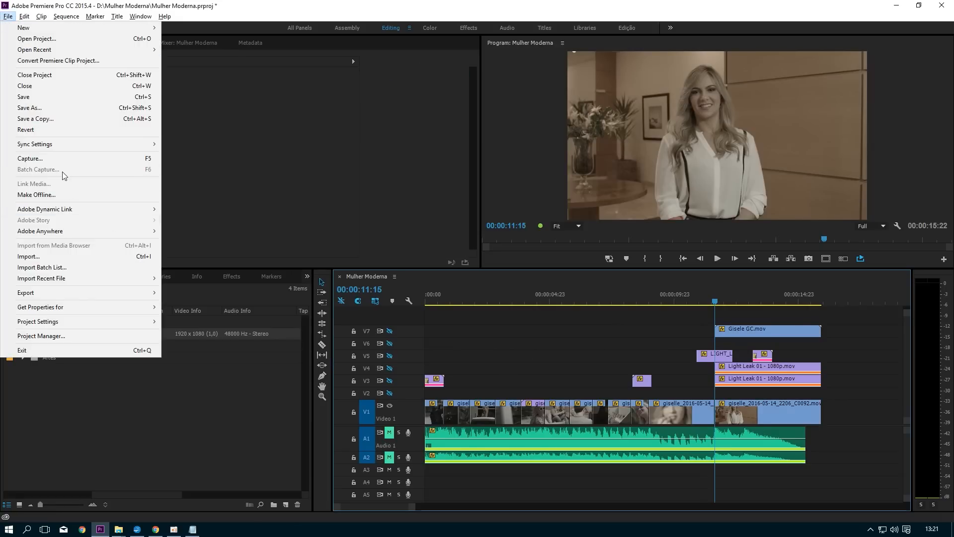
pyautogui.moveTo(84, 297)
pyautogui.click(216, 294)
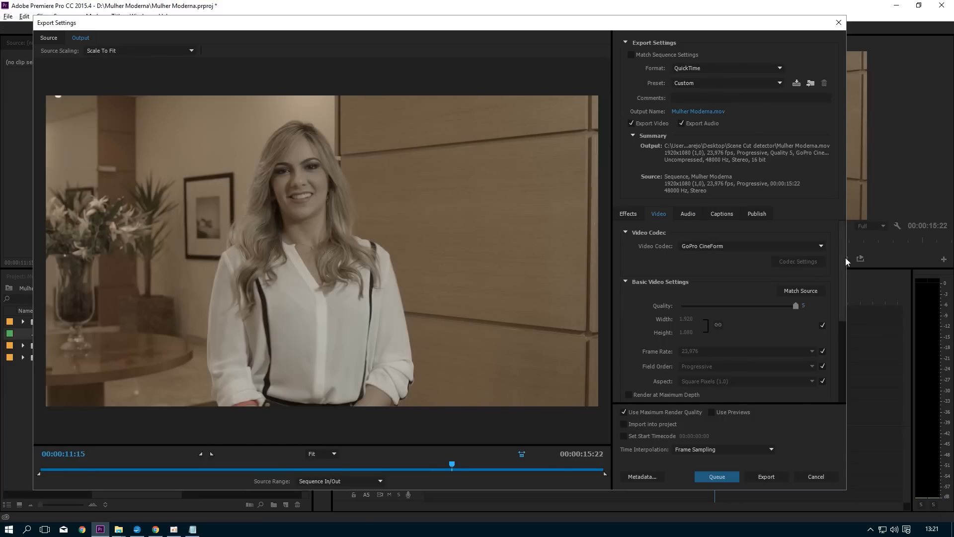
pyautogui.moveTo(841, 257); pyautogui.dragTo(840, 286)
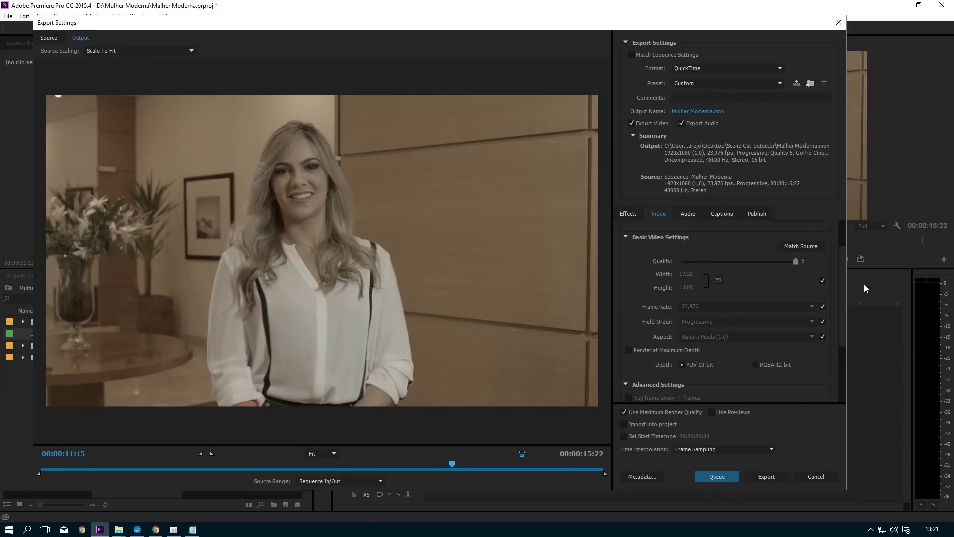
pyautogui.moveTo(845, 326); pyautogui.dragTo(843, 356)
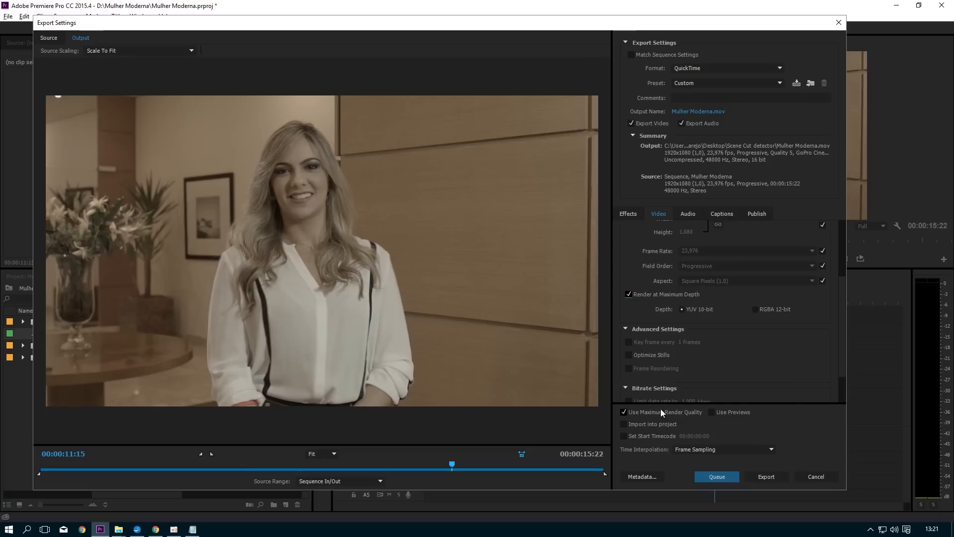
pyautogui.scroll(4, 844, 356)
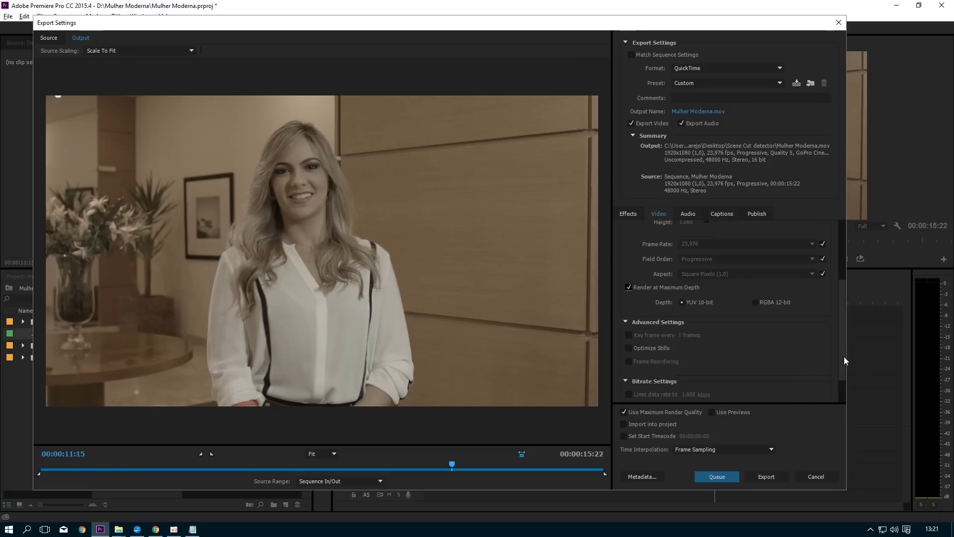
pyautogui.scroll(-4, 833, 341)
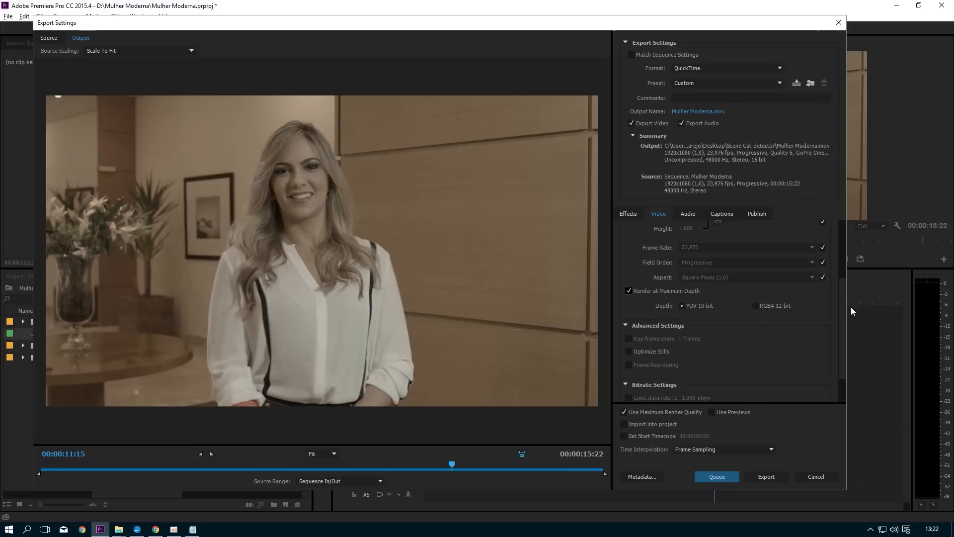
pyautogui.moveTo(843, 309); pyautogui.dragTo(845, 238)
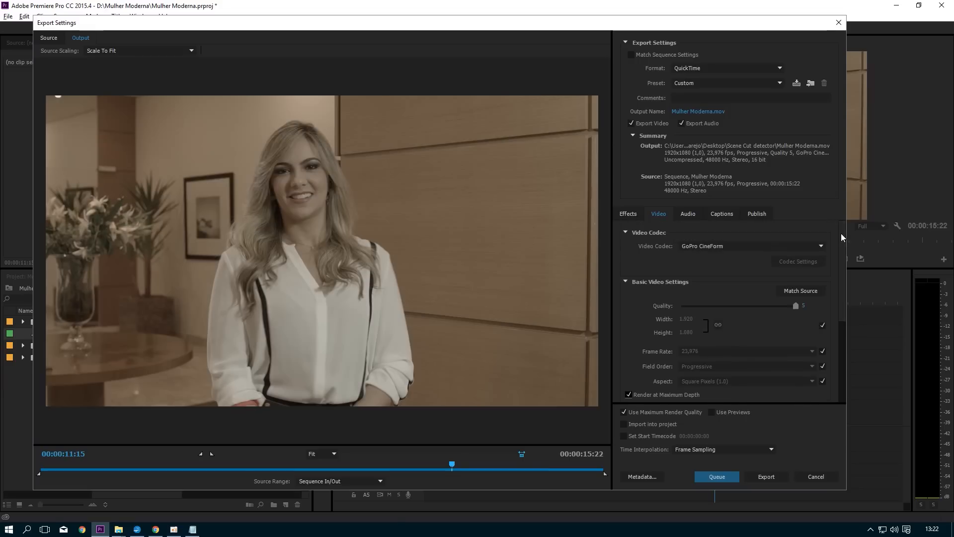
pyautogui.click(773, 478)
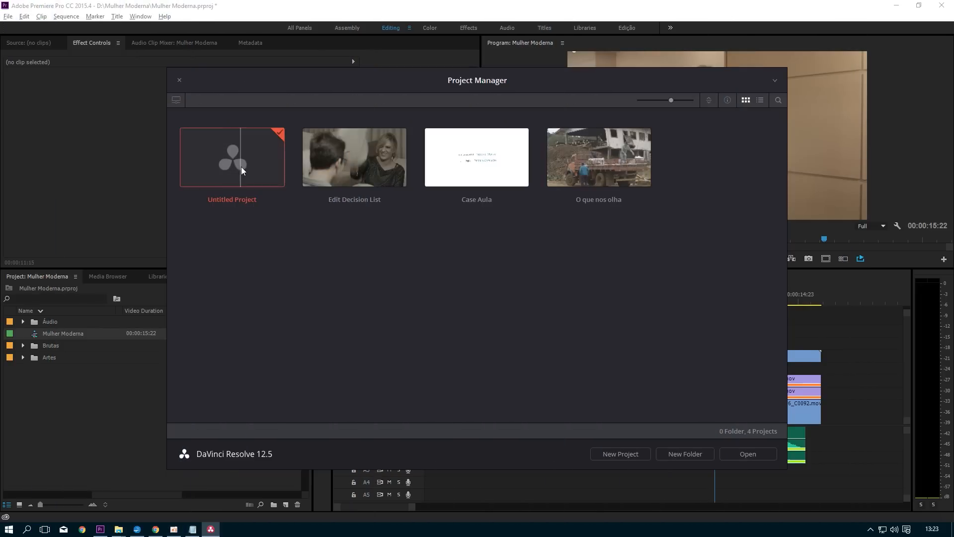
# Step: Open an untitled DaVinci Resolve project and compare its master settings with the Mulher Moderna sequence's video info in Premiere Pro
pyautogui.doubleClick(241, 165)
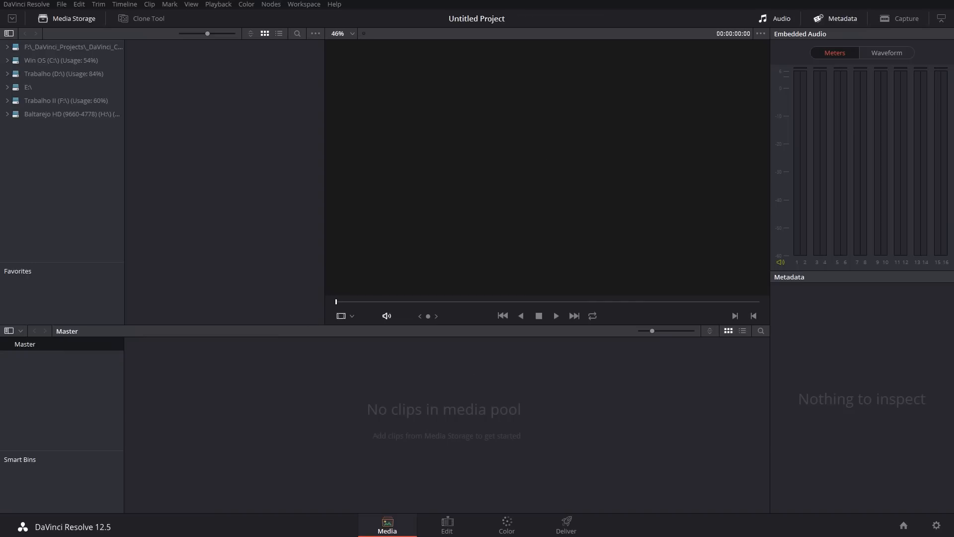
pyautogui.click(936, 525)
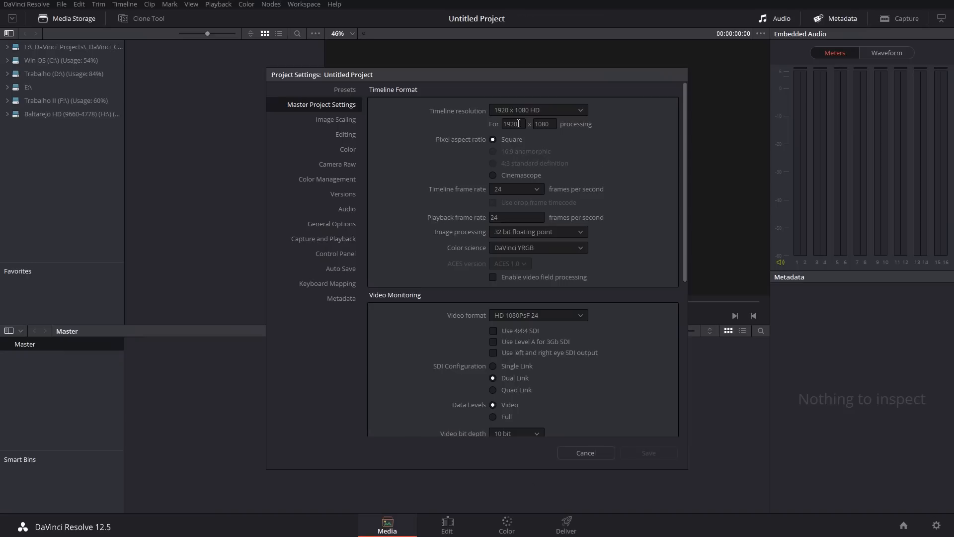
pyautogui.hotkey('alt', 'Tab')
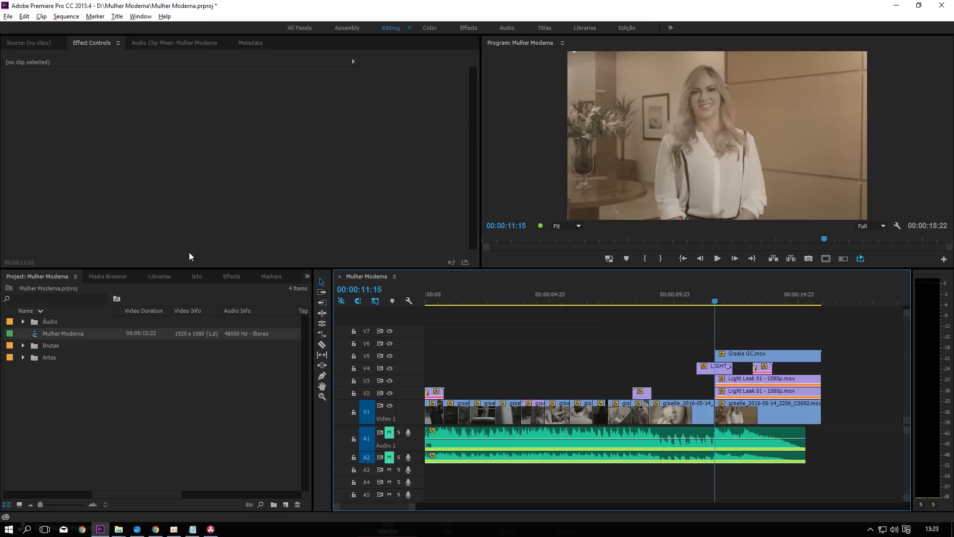
pyautogui.moveTo(156, 494); pyautogui.dragTo(175, 491)
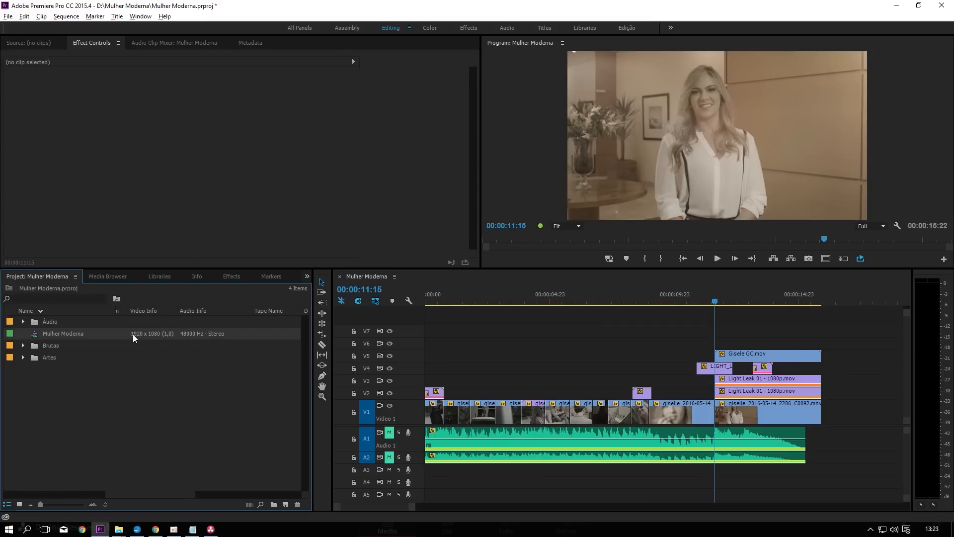
pyautogui.hotkey('alt', 'Tab')
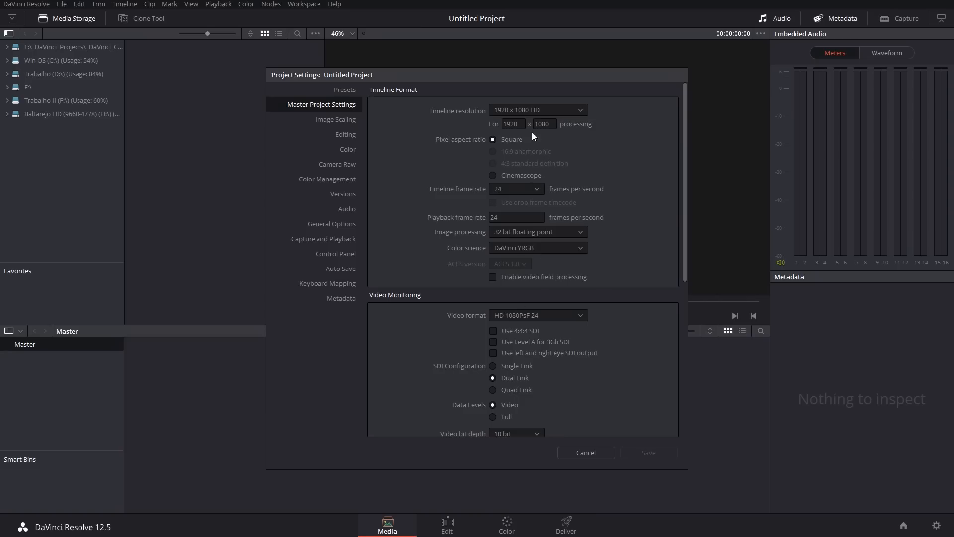
# Step: Set the project's timeline frame rate to 23.976 frames per second in the master project settings and save them
pyautogui.press('Escape')
pyautogui.click(938, 526)
pyautogui.click(531, 189)
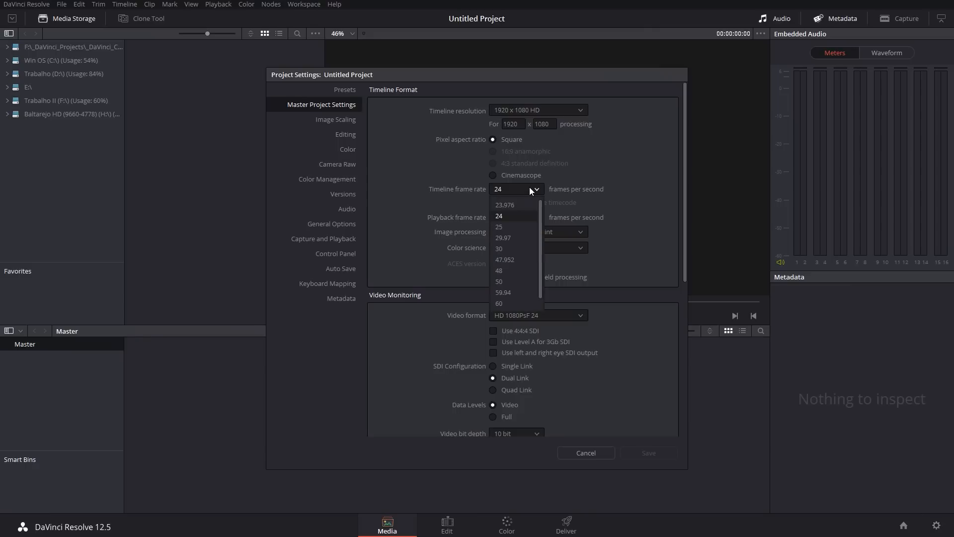
pyautogui.click(514, 205)
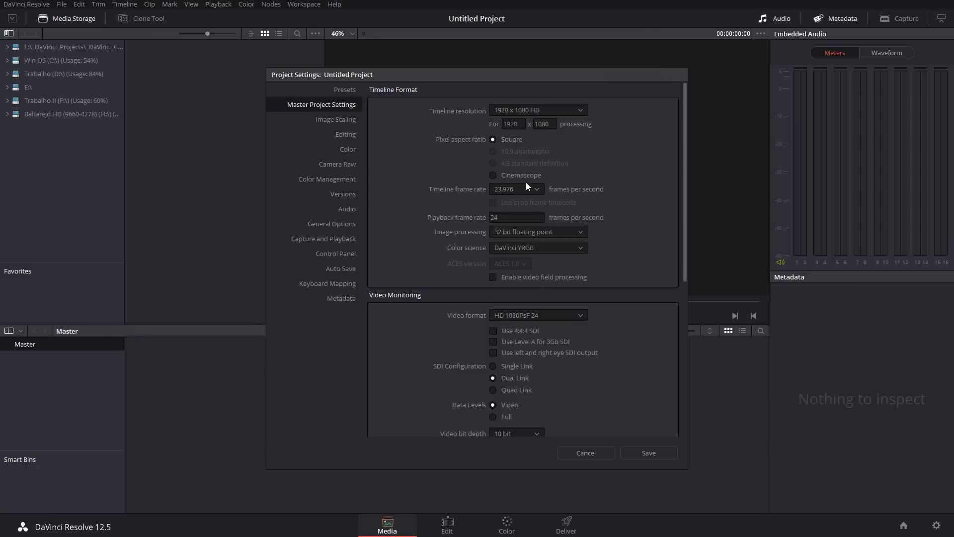
pyautogui.click(664, 455)
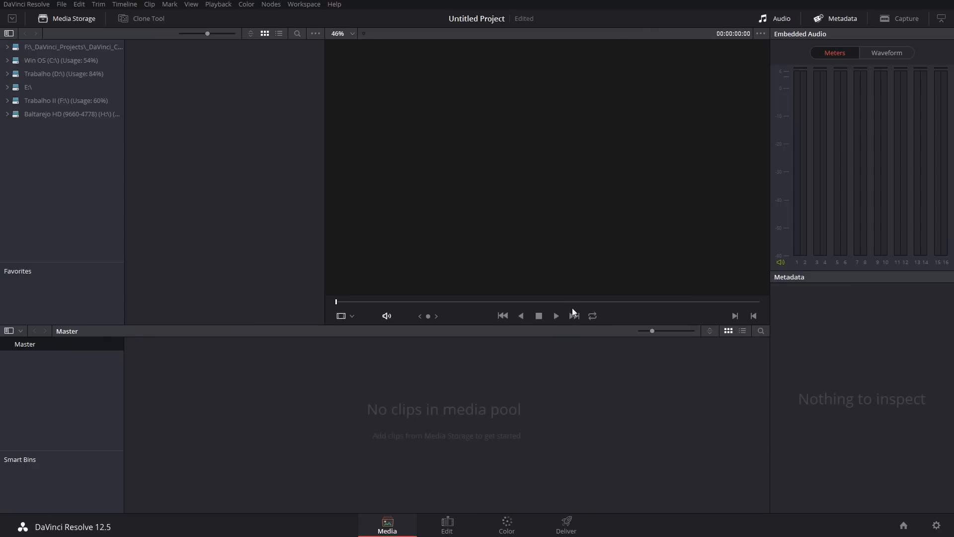
pyautogui.hotkey('alt', 'Tab')
pyautogui.hotkey('alt', 'Tab')
pyautogui.hotkey('alt', 'Tab')
pyautogui.hotkey('alt', 'Tab')
pyautogui.hotkey('alt', 'Tab')
pyautogui.hotkey('alt', 'Tab')
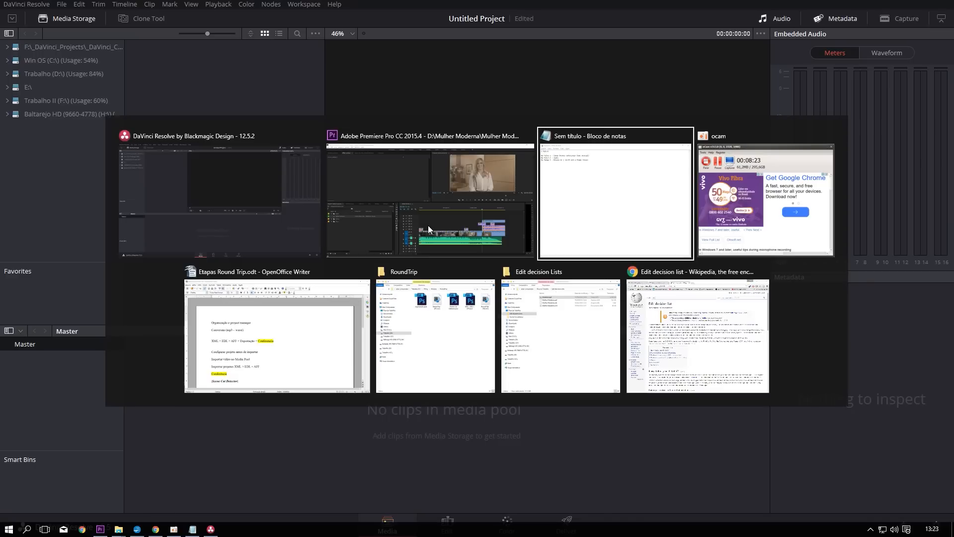
pyautogui.press('Escape')
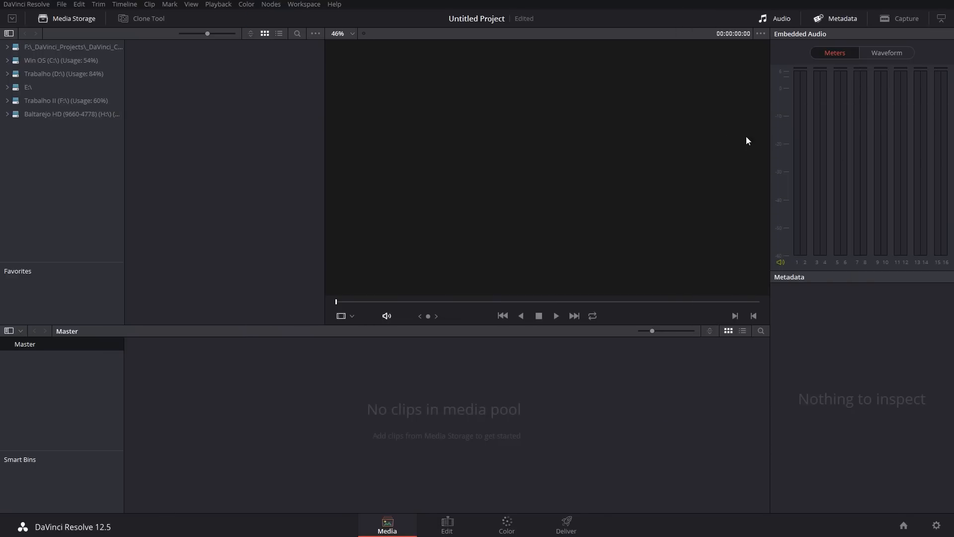
# Step: Import Mulher Moderna.mov and Leaks.mov from the desktop's Scene Cut detector folder into the DaVinci Resolve media pool
pyautogui.hotkey('alt', 'Tab')
pyautogui.click(400, 35)
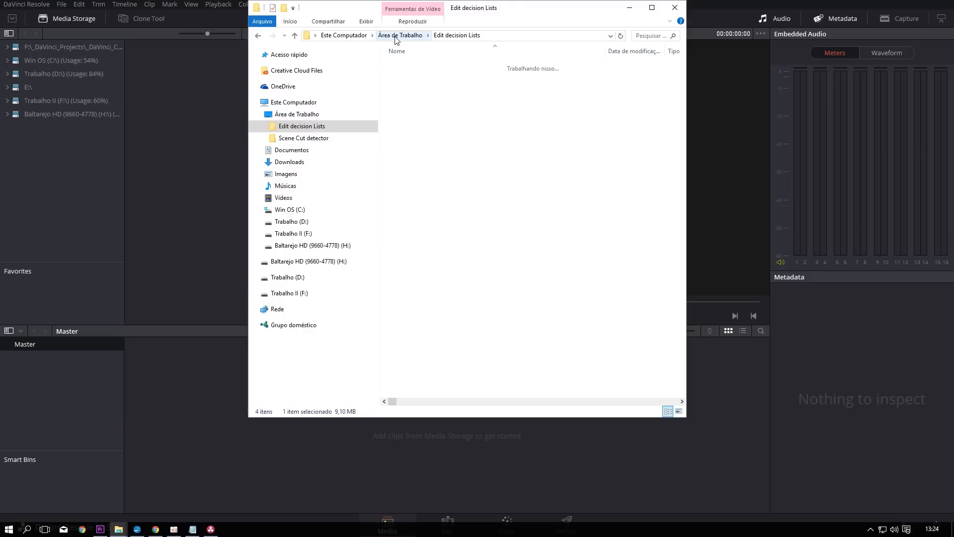
pyautogui.moveTo(547, 12); pyautogui.dragTo(725, 62)
pyautogui.doubleClick(556, 115)
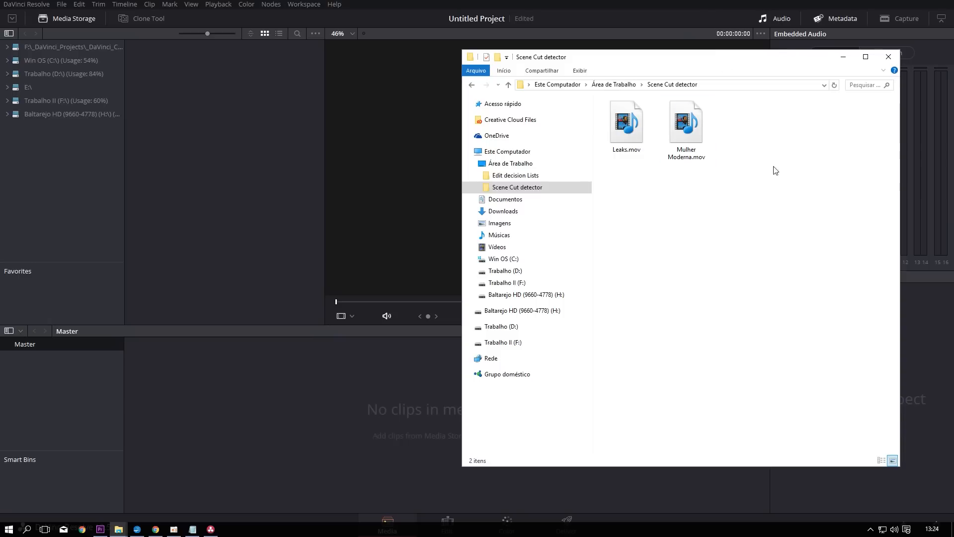
pyautogui.click(690, 115)
pyautogui.moveTo(688, 120); pyautogui.dragTo(276, 386)
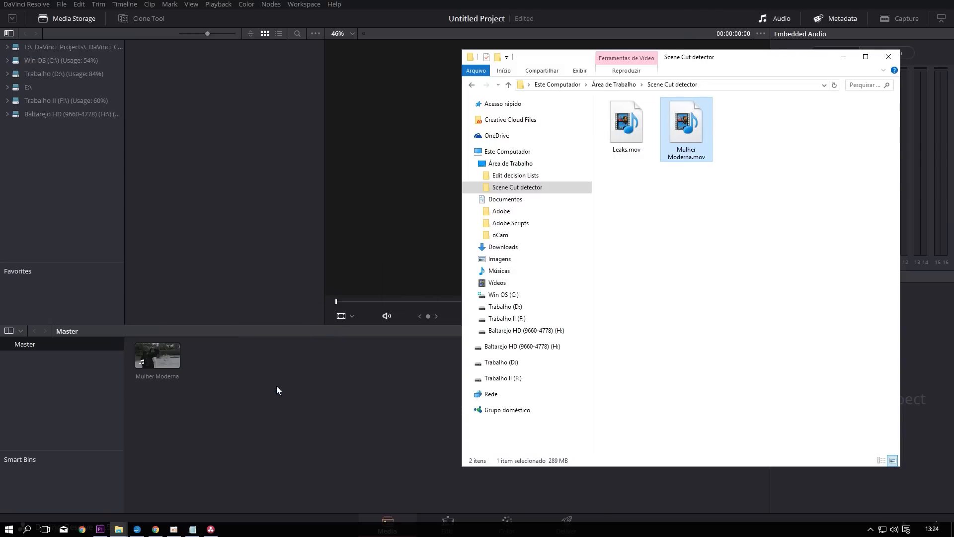
pyautogui.click(633, 112)
pyautogui.moveTo(632, 112); pyautogui.dragTo(233, 372)
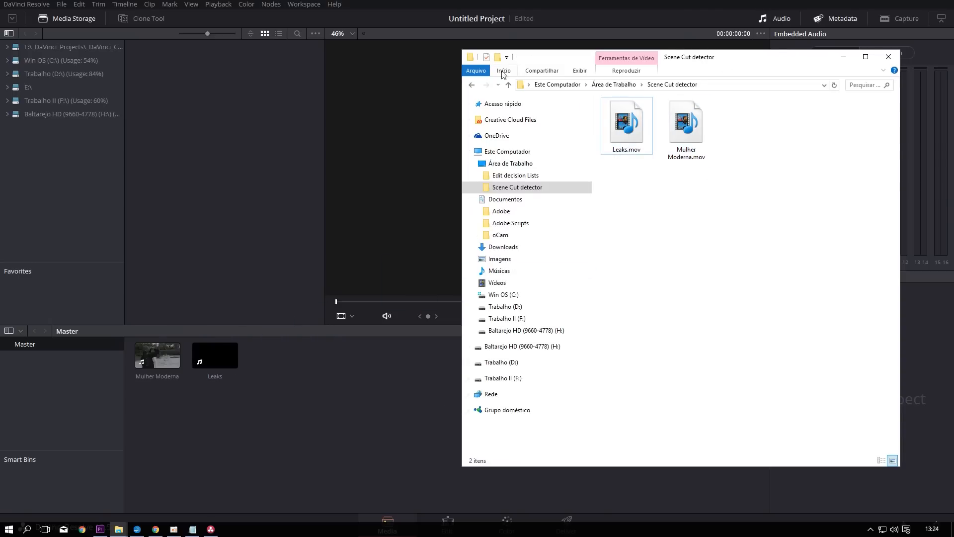
# Step: Import Gisele GC.mov from the Mulher Moderna folder on drive D: into the DaVinci Resolve media pool
pyautogui.click(470, 85)
pyautogui.click(517, 319)
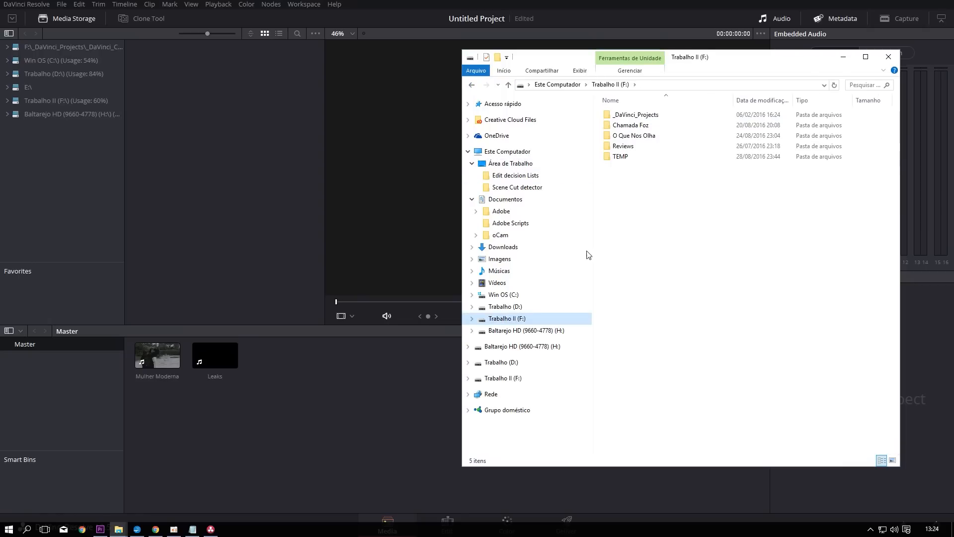
pyautogui.click(521, 307)
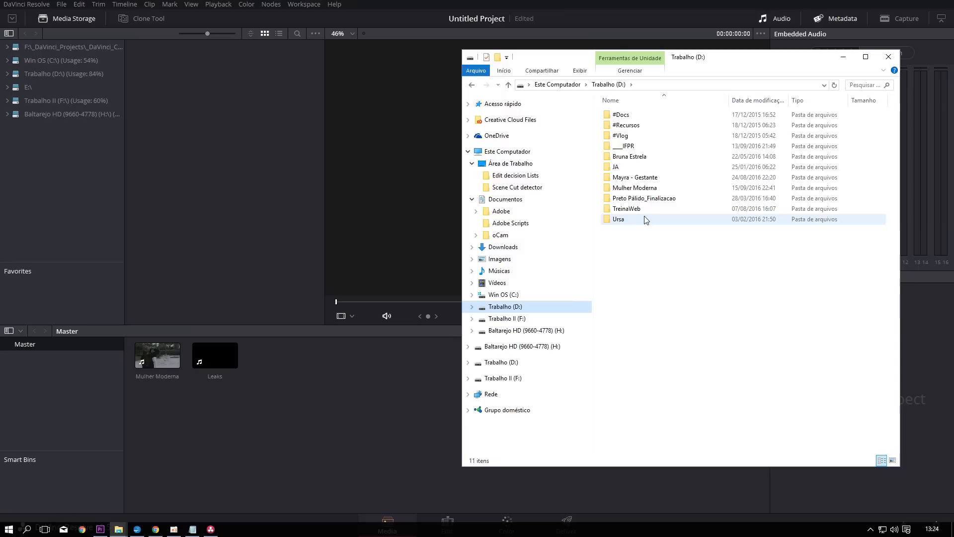
pyautogui.doubleClick(670, 194)
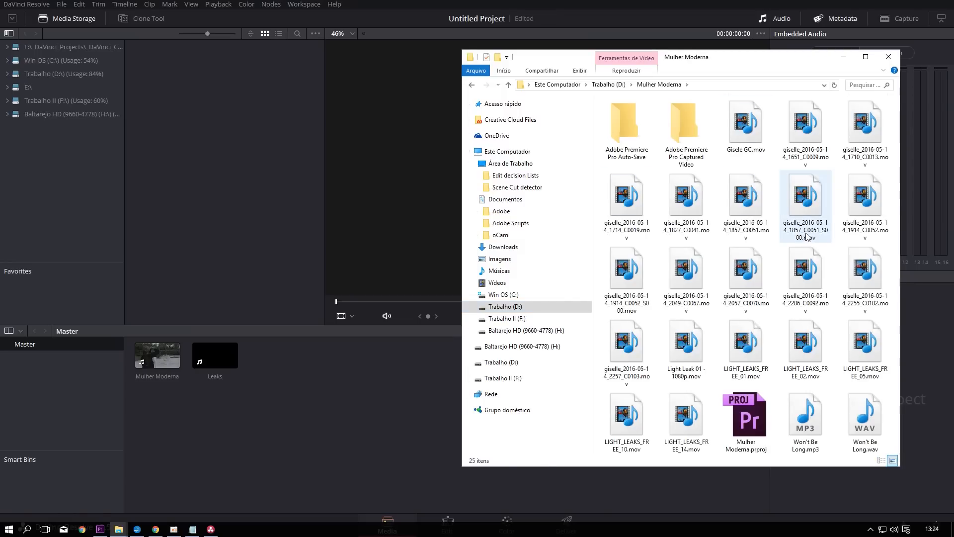
pyautogui.moveTo(746, 125); pyautogui.dragTo(308, 371)
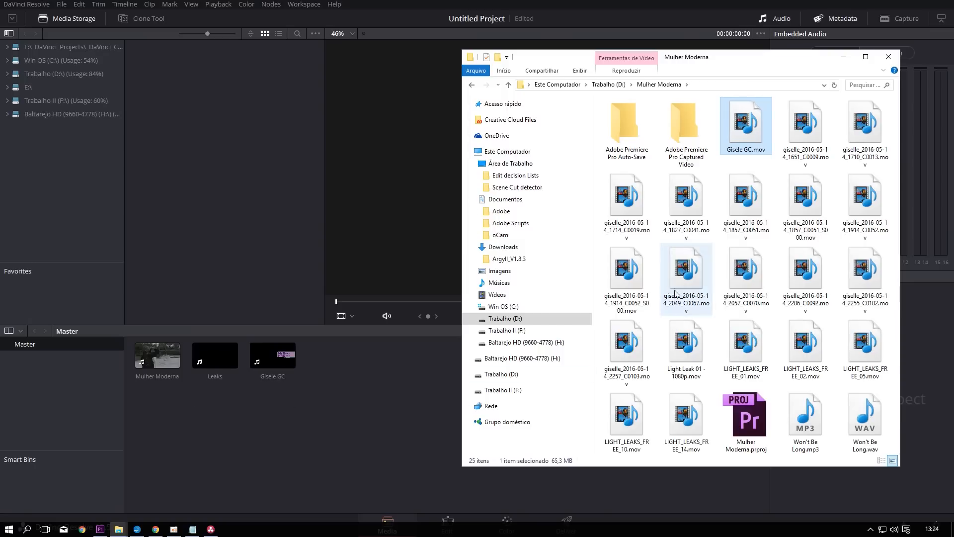
# Step: Preview the Mulher Moderna and Leaks clips in the media pool and compare their metadata
pyautogui.click(865, 418)
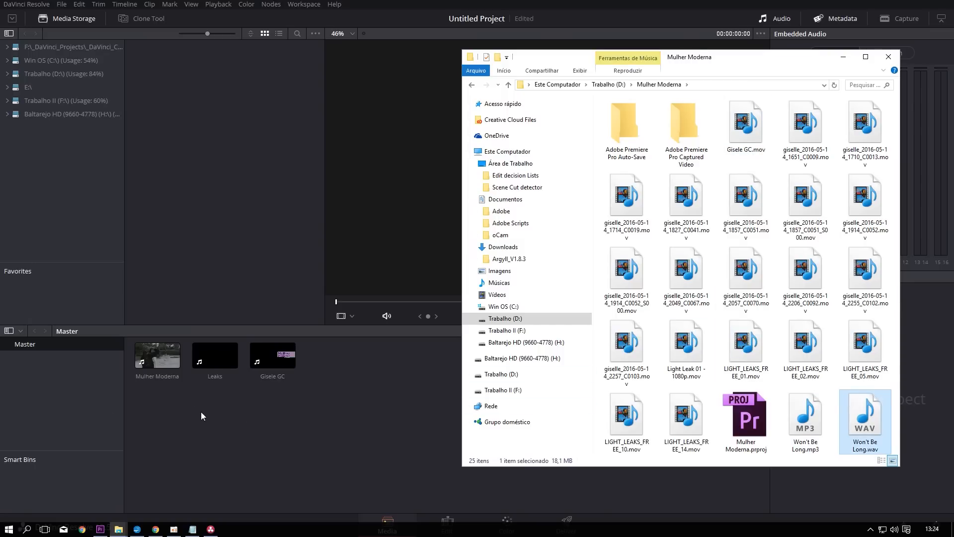
pyautogui.click(155, 352)
pyautogui.click(229, 356)
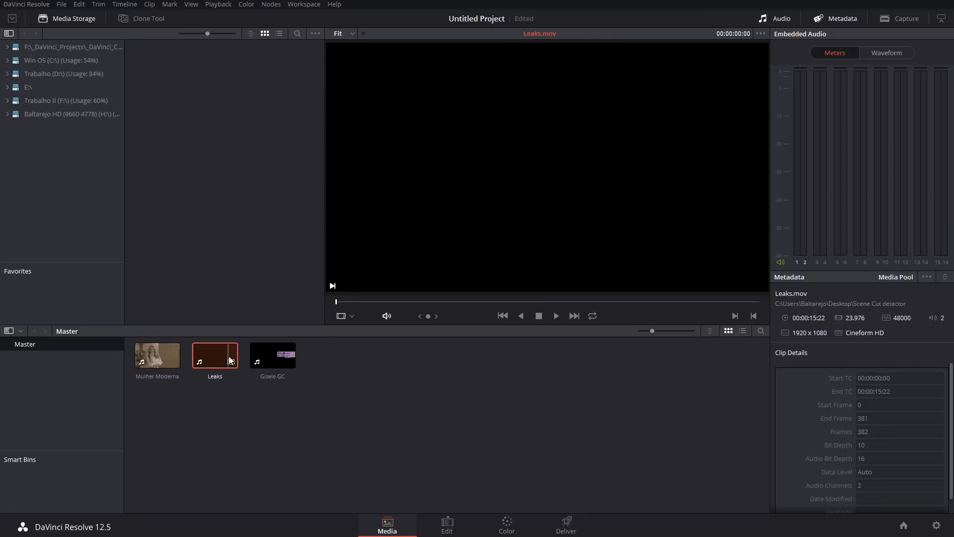
pyautogui.click(161, 353)
pyautogui.click(216, 354)
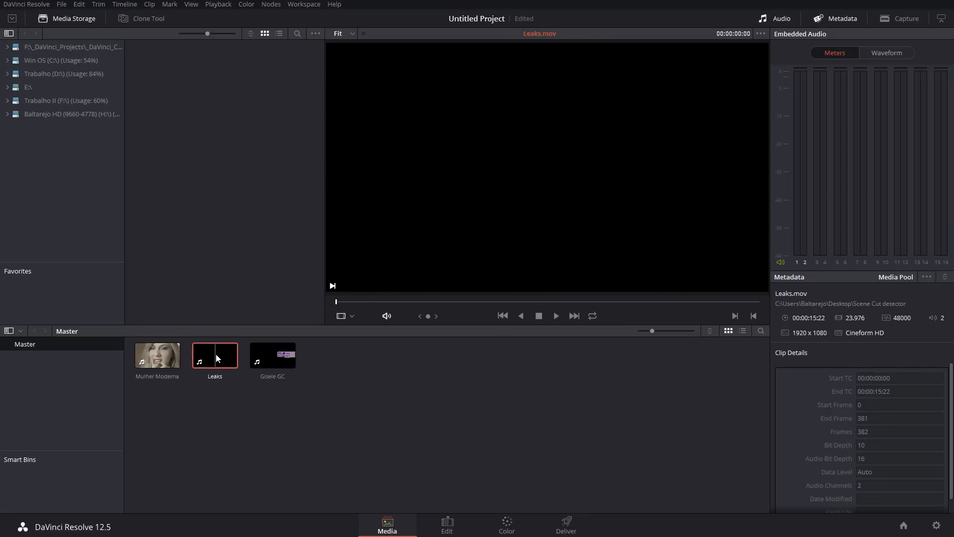
pyautogui.hotkey('alt', 'Tab')
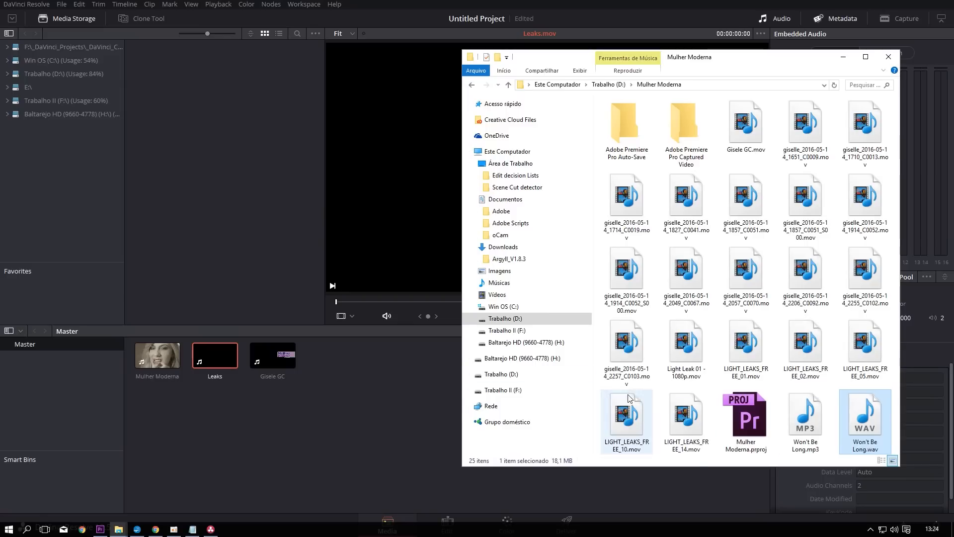
pyautogui.click(288, 422)
pyautogui.click(161, 351)
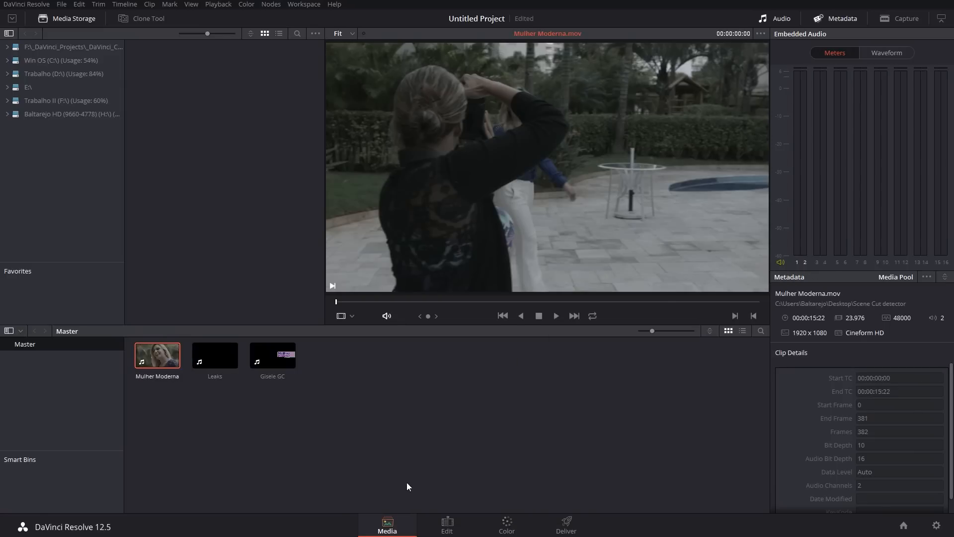
# Step: Create a timeline on the Edit page by placing the Mulher Moderna clip at its start on track V1
pyautogui.click(447, 524)
pyautogui.moveTo(109, 60); pyautogui.dragTo(69, 411)
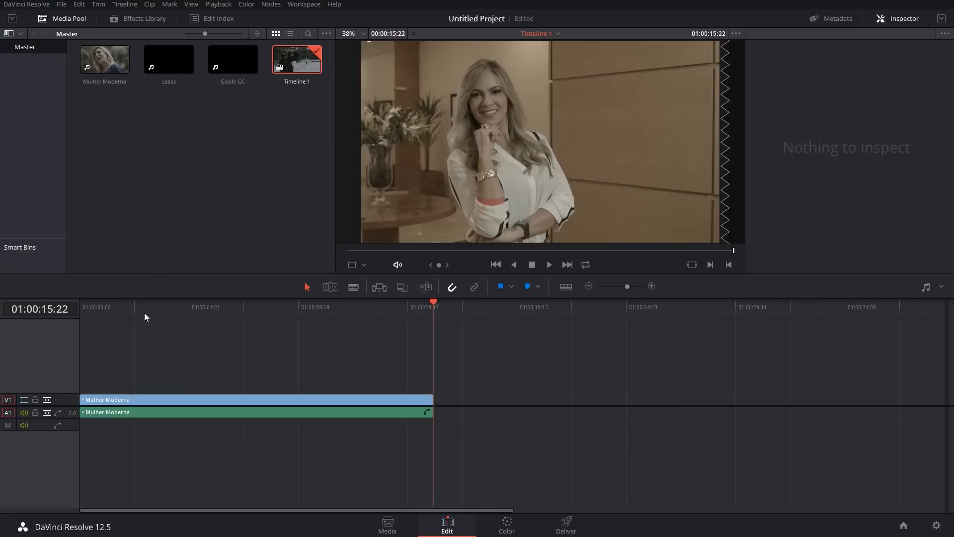
pyautogui.moveTo(144, 317); pyautogui.dragTo(116, 318)
# Step: Place the Leaks clip on track V2 above the Mulher Moderna clip and delete its audio
pyautogui.moveTo(162, 62); pyautogui.dragTo(122, 388)
pyautogui.click(477, 412)
pyautogui.press('Delete')
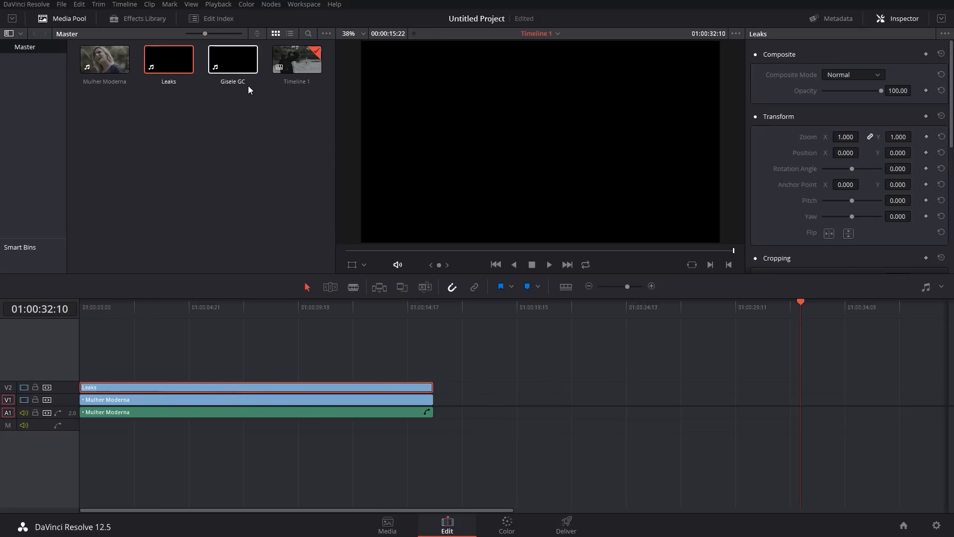
# Step: Place the Gisele GC clip on track V3 so it ends with the clips below, and delete its audio
pyautogui.moveTo(234, 60); pyautogui.dragTo(377, 376)
pyautogui.click(527, 414)
pyautogui.click(524, 438)
pyautogui.click(523, 413)
pyautogui.press('Delete')
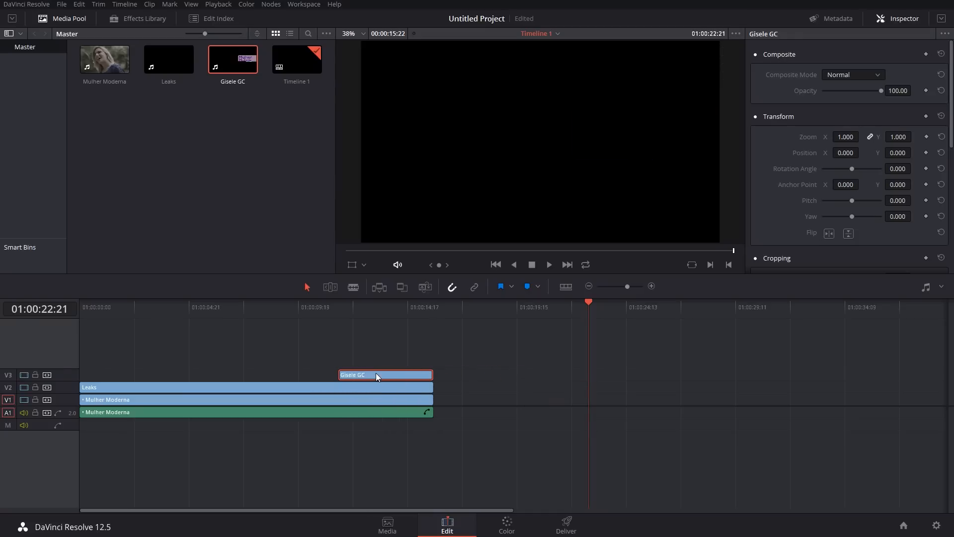
# Step: Move the playhead to the Gisele GC clip's start and check the position against the notes in Notepad
pyautogui.moveTo(348, 306); pyautogui.dragTo(341, 307)
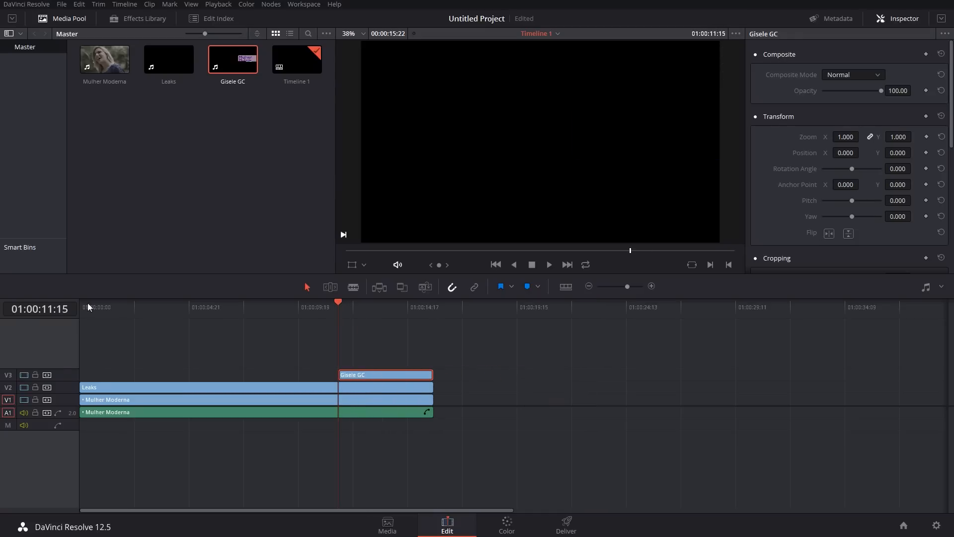
pyautogui.hotkey('alt', 'Tab')
pyautogui.press('Tab')
pyautogui.press('Tab')
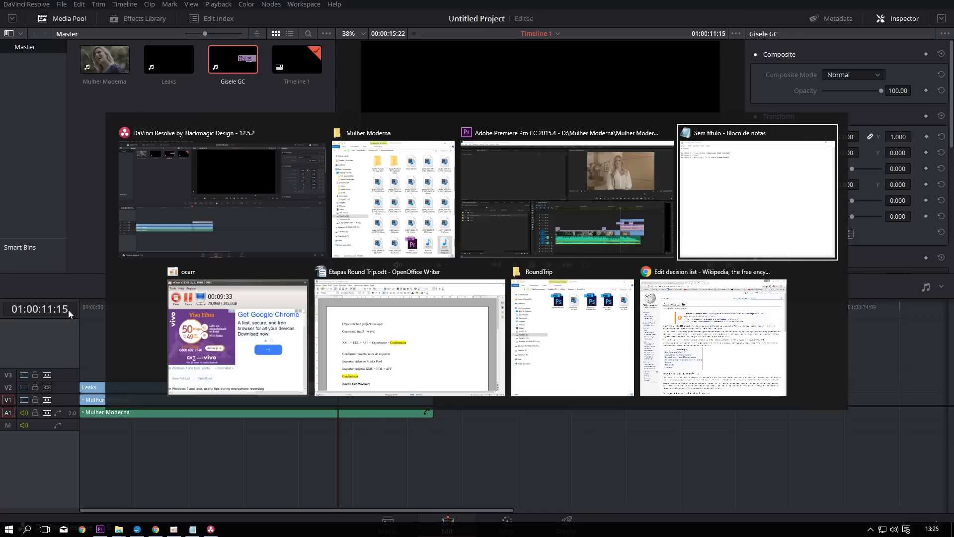
pyautogui.hotkey('alt', 'Tab')
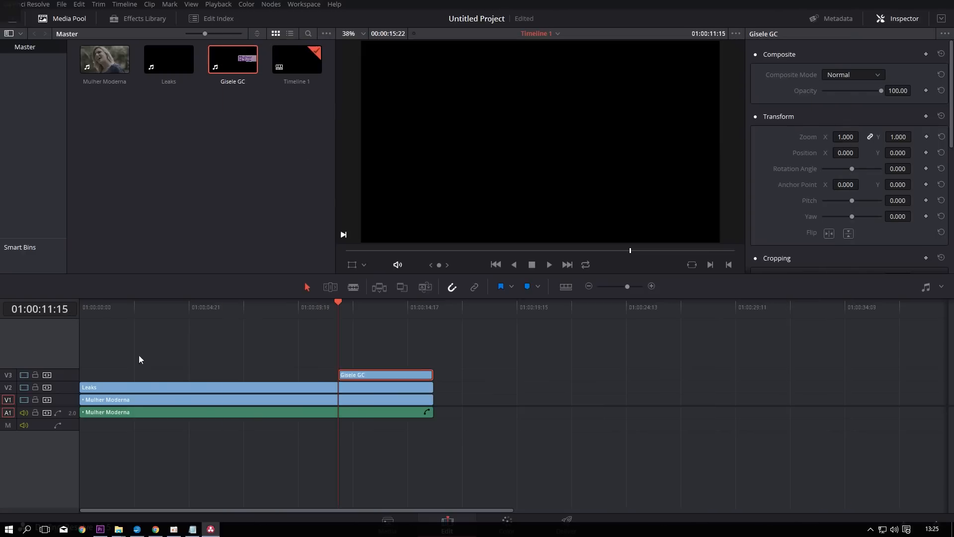
# Step: Add a 12-frame cross dissolve at the start of the Mulher Moderna clip on V1
pyautogui.moveTo(371, 305); pyautogui.dragTo(75, 351)
pyautogui.scroll(2, 67, 405)
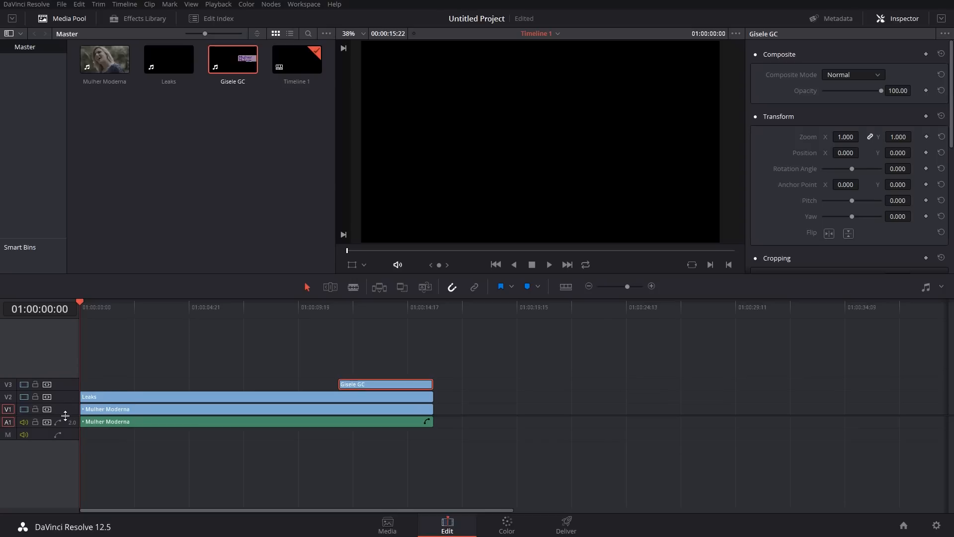
pyautogui.click(81, 413)
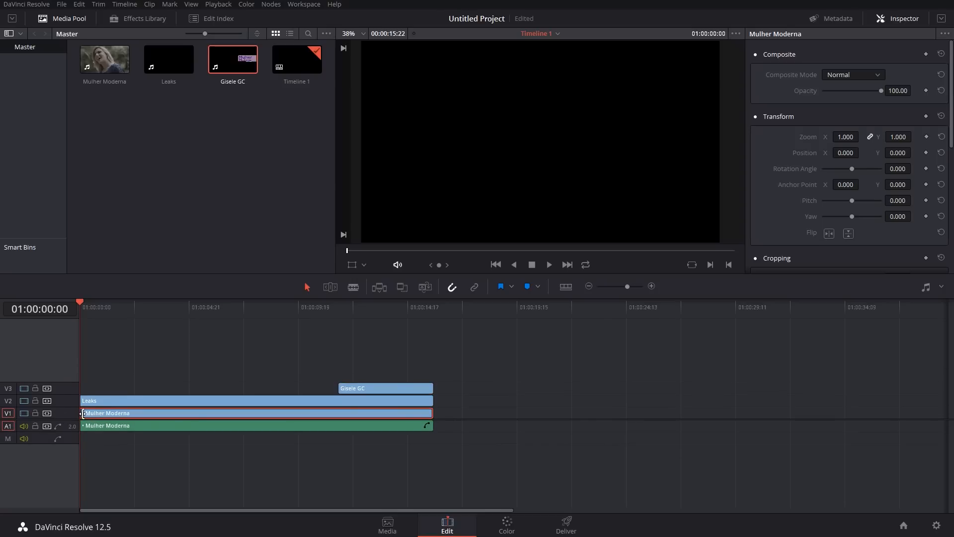
pyautogui.click(82, 413)
pyautogui.rightClick(83, 413)
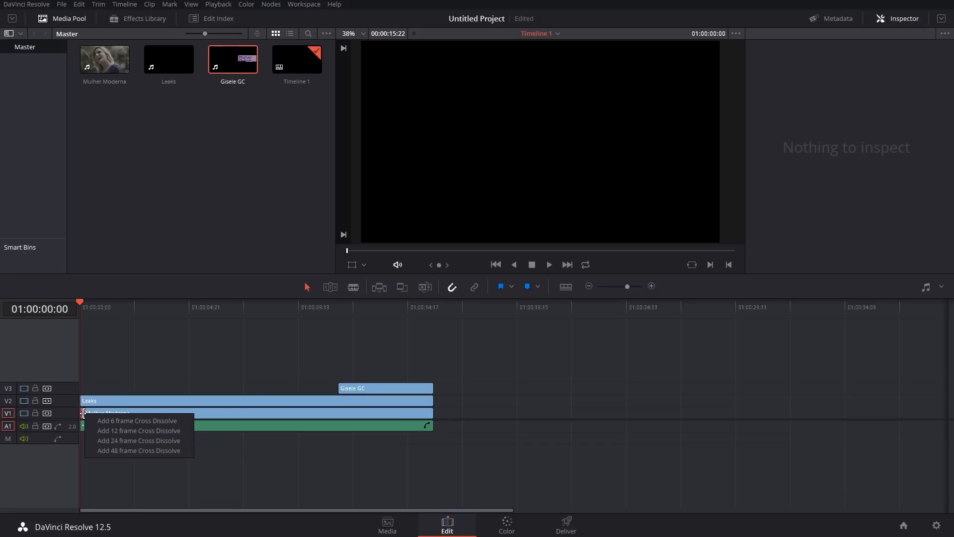
pyautogui.click(99, 431)
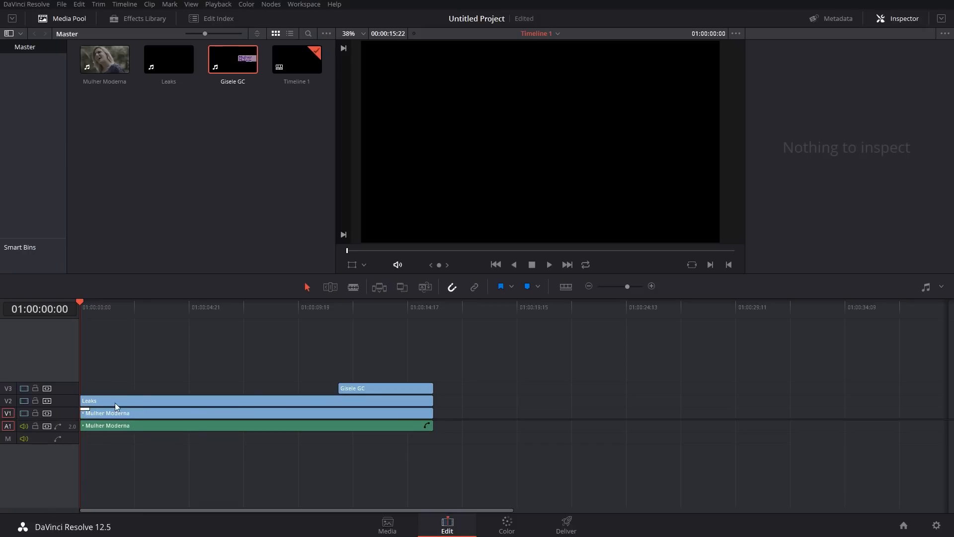
# Step: Select the Leaks clip, view it at 01:00:08:20, and examine the LIGHT_LEAKS_FREE_01.mov blend mode in Premiere Pro
pyautogui.click(115, 403)
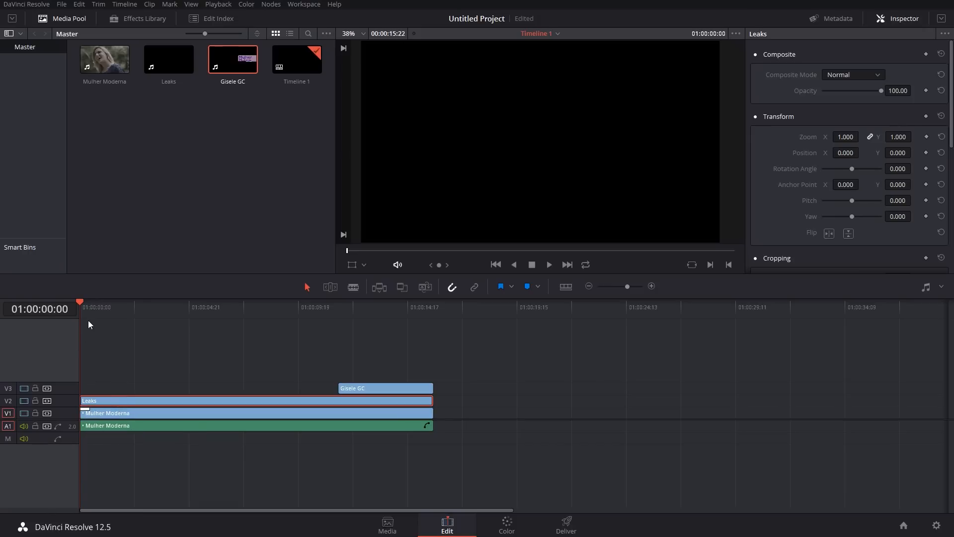
pyautogui.moveTo(88, 304); pyautogui.dragTo(277, 314)
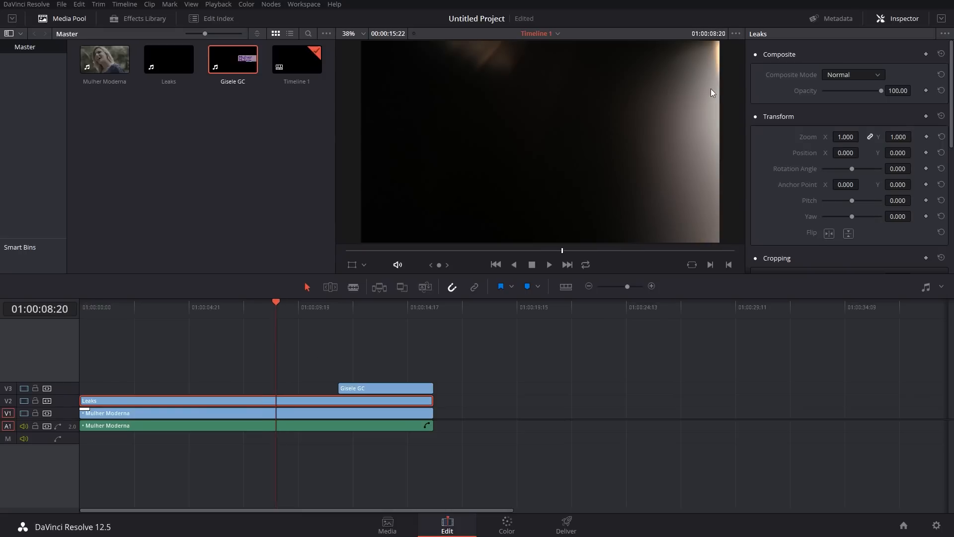
pyautogui.hotkey('alt', 'Tab')
pyautogui.hotkey('alt', 'Tab')
pyautogui.hotkey('alt', 'Tab')
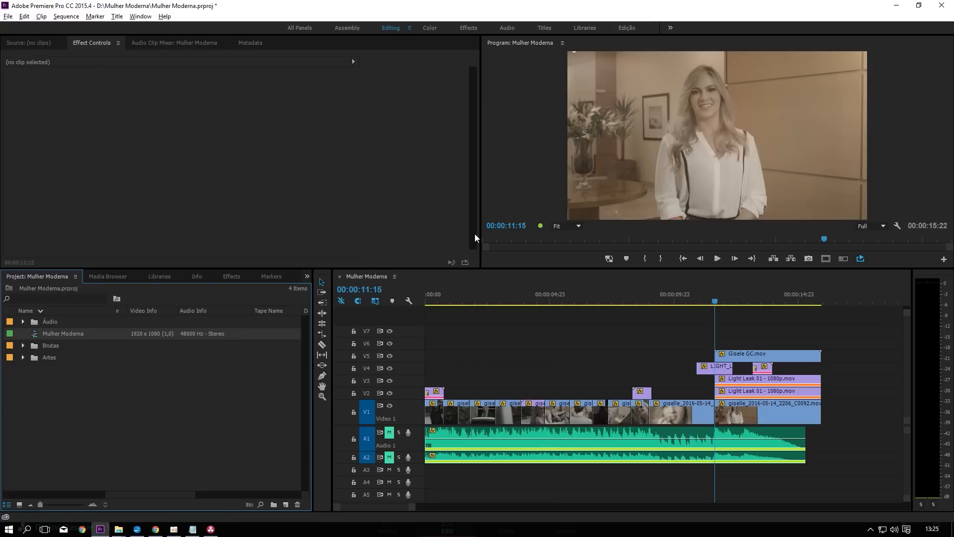
pyautogui.click(640, 394)
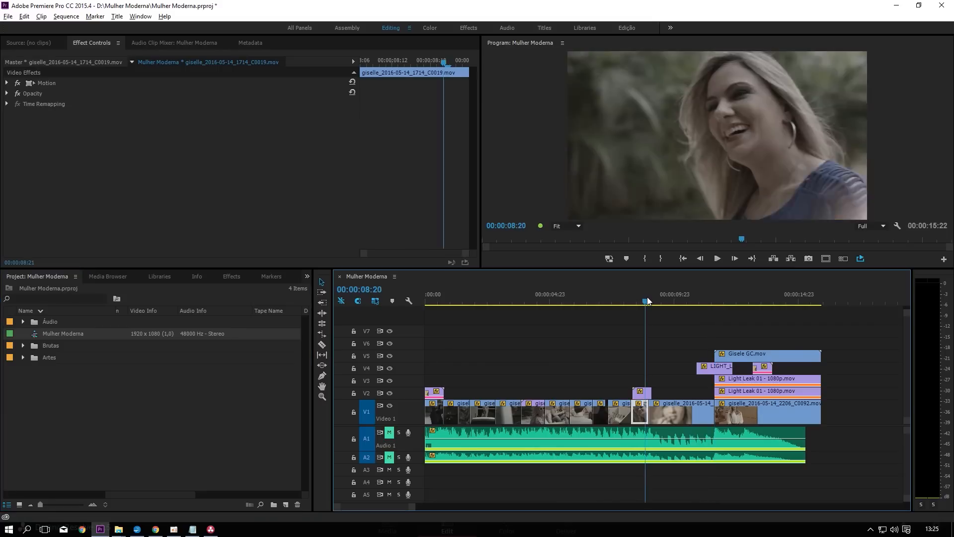
pyautogui.click(8, 94)
# Step: Return to DaVinci Resolve and set the Leaks clip's composite mode to Screen
pyautogui.hotkey('alt', 'Tab')
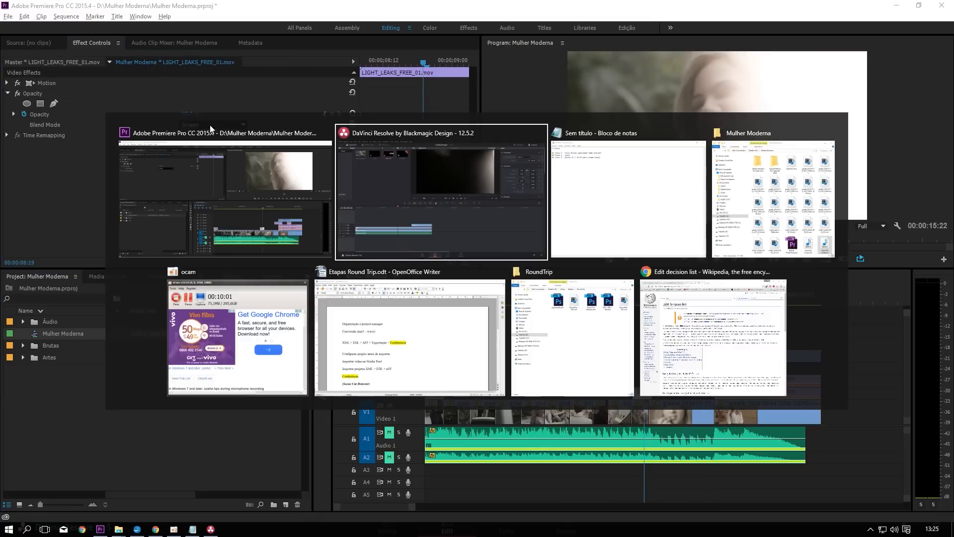
pyautogui.click(874, 74)
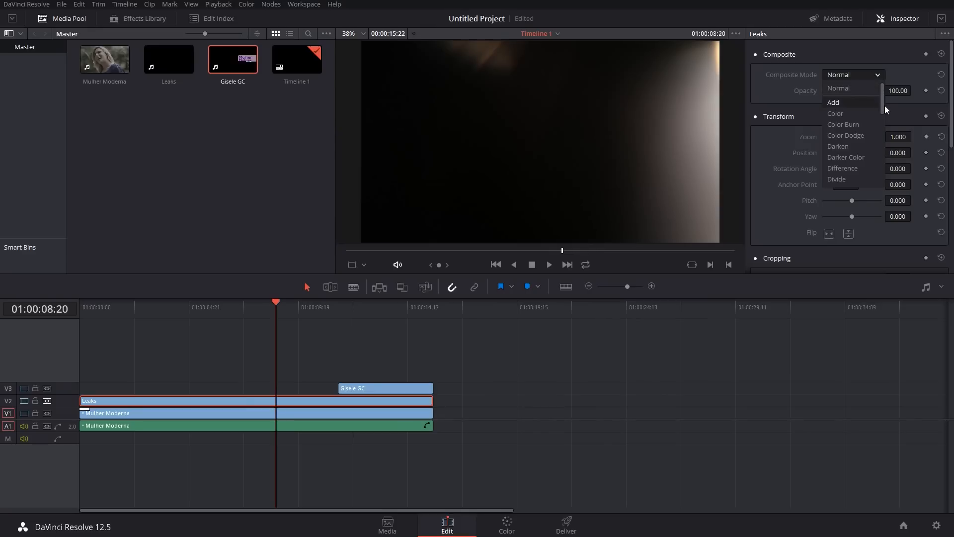
pyautogui.moveTo(886, 110); pyautogui.dragTo(885, 171)
pyautogui.click(857, 164)
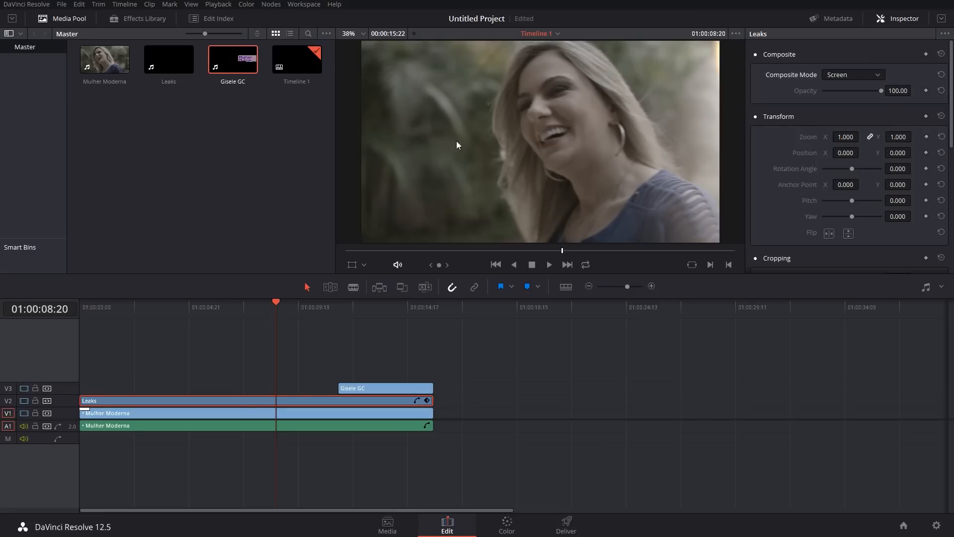
# Step: Set the Gisele GC clip's alpha mode to Premultiplied in its clip attributes and review the composite along the timeline
pyautogui.moveTo(283, 309); pyautogui.dragTo(379, 319)
pyautogui.click(372, 389)
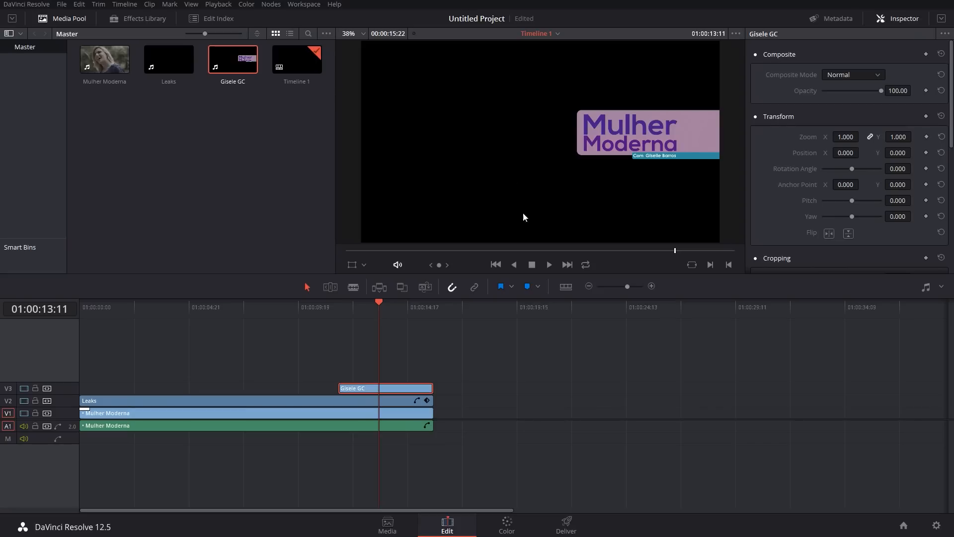
pyautogui.rightClick(388, 385)
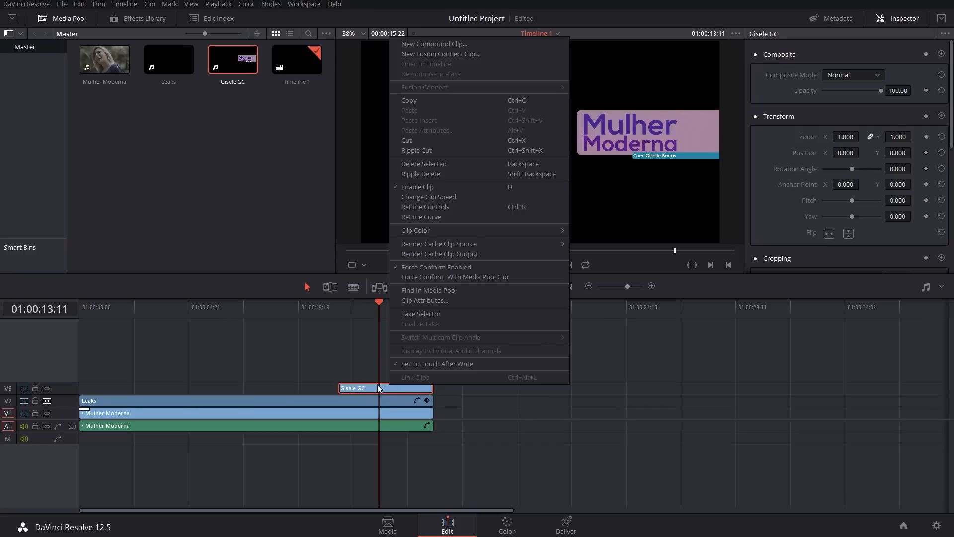
pyautogui.click(448, 299)
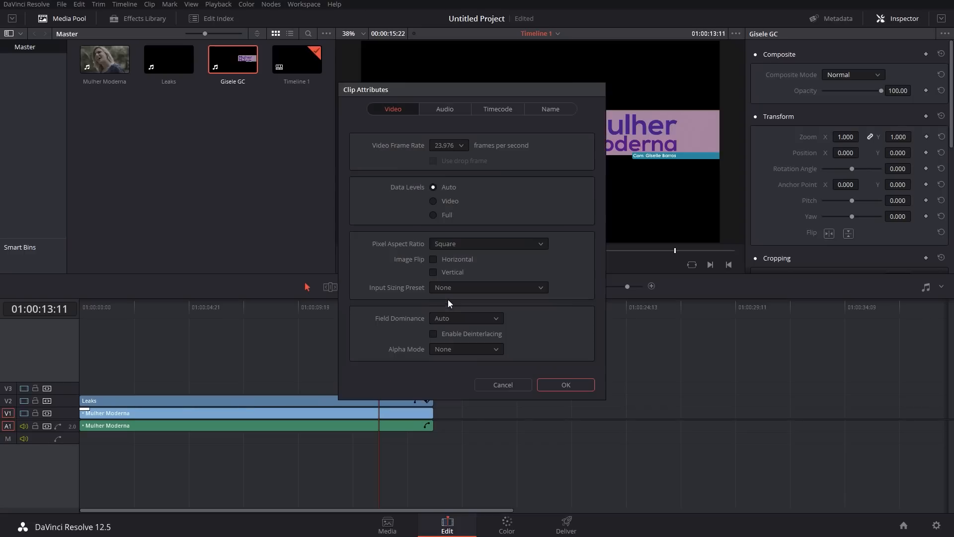
pyautogui.click(454, 351)
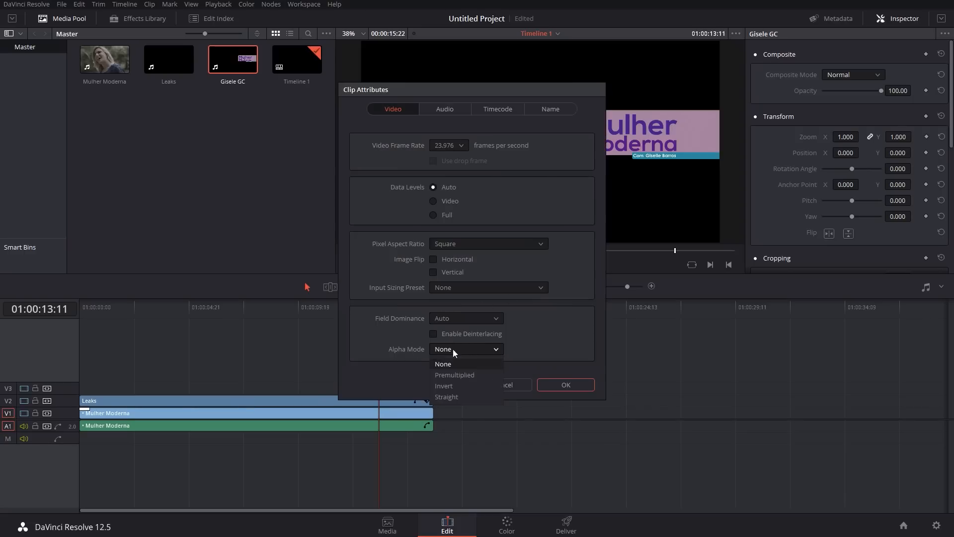
pyautogui.click(455, 374)
pyautogui.click(565, 386)
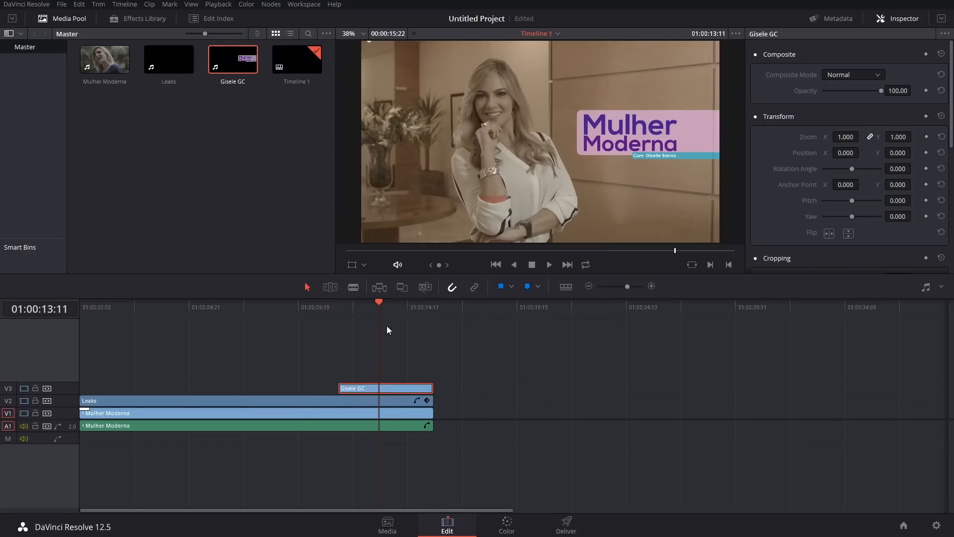
pyautogui.moveTo(389, 305); pyautogui.dragTo(246, 319)
pyautogui.click(293, 413)
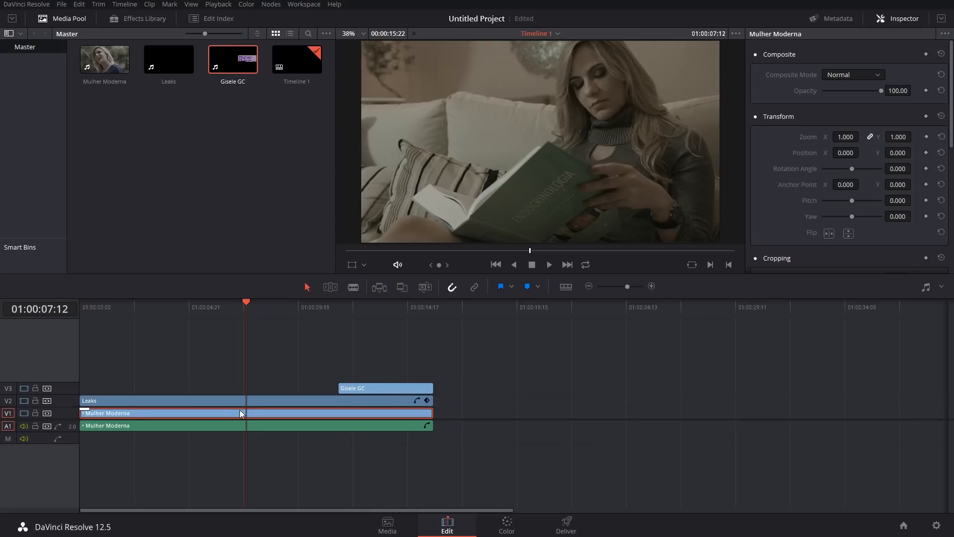
# Step: In the media page, create a bin named Geral and move all the existing clips and Timeline 1 into it
pyautogui.click(391, 525)
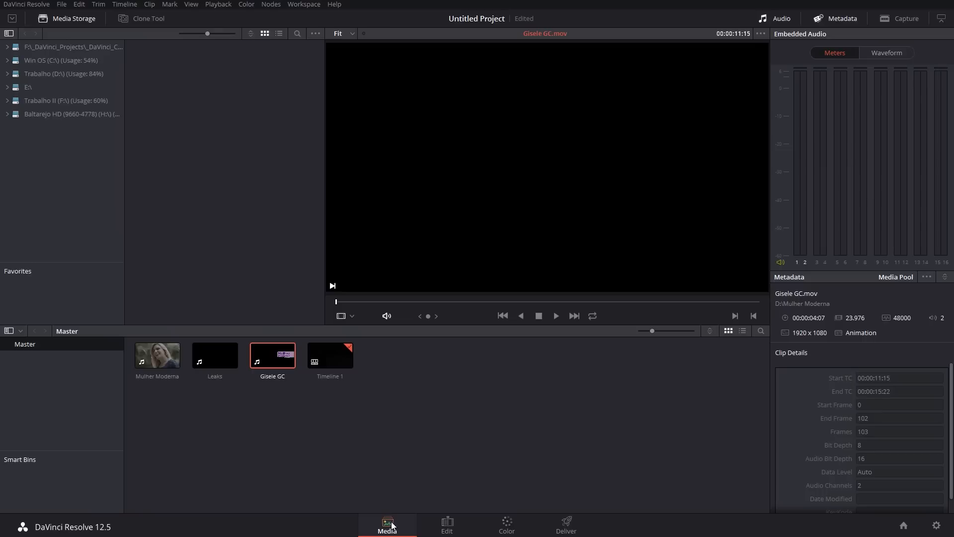
pyautogui.click(342, 420)
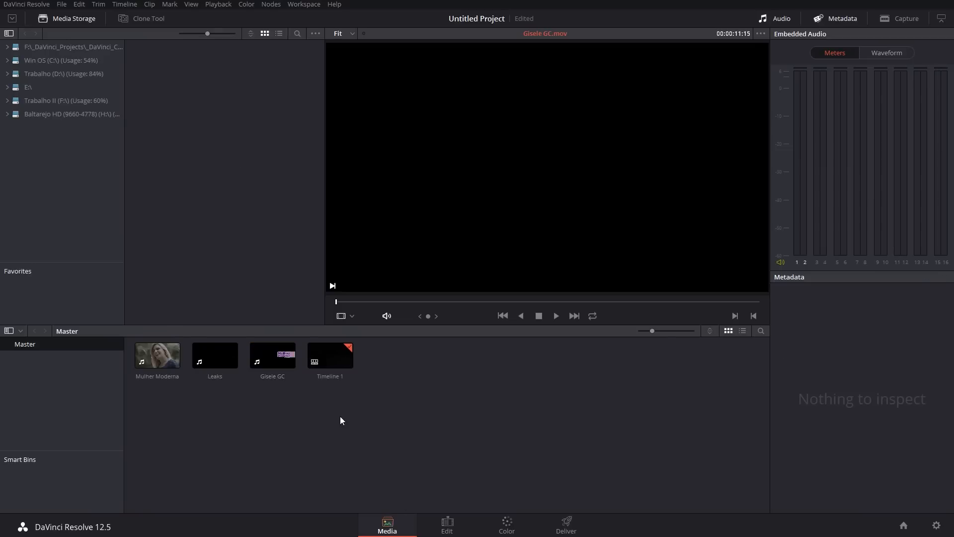
pyautogui.rightClick(68, 374)
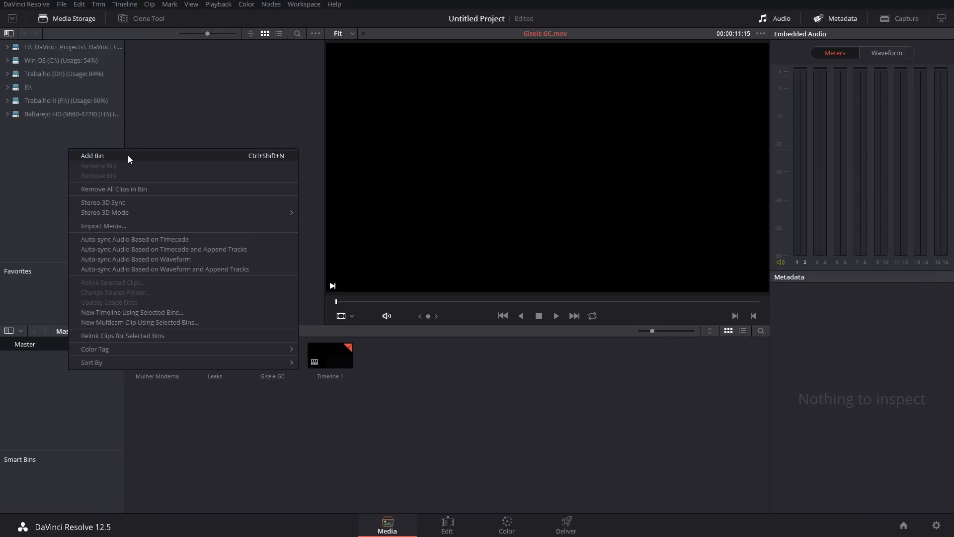
pyautogui.click(127, 155)
pyautogui.write('Geral')
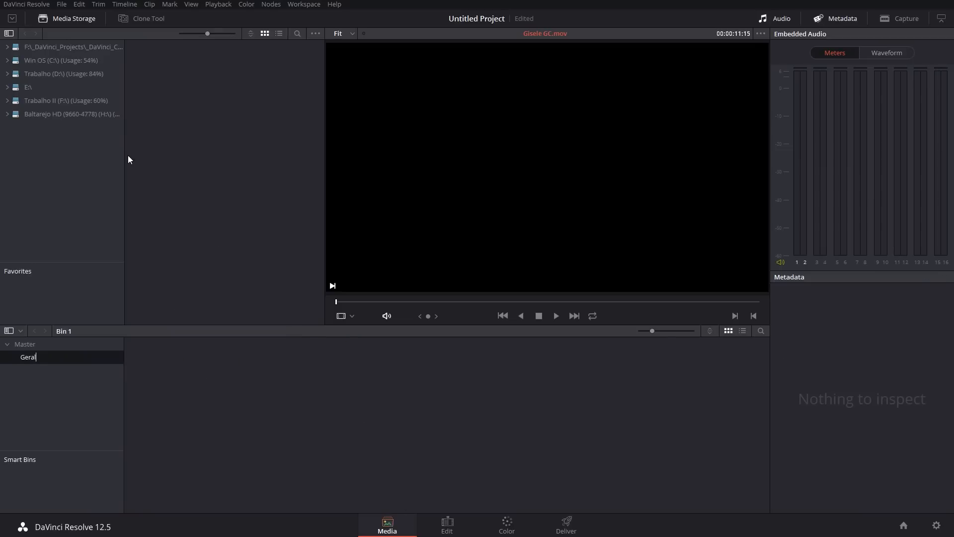
pyautogui.press('Return')
pyautogui.click(52, 345)
pyautogui.moveTo(448, 422); pyautogui.dragTo(48, 364)
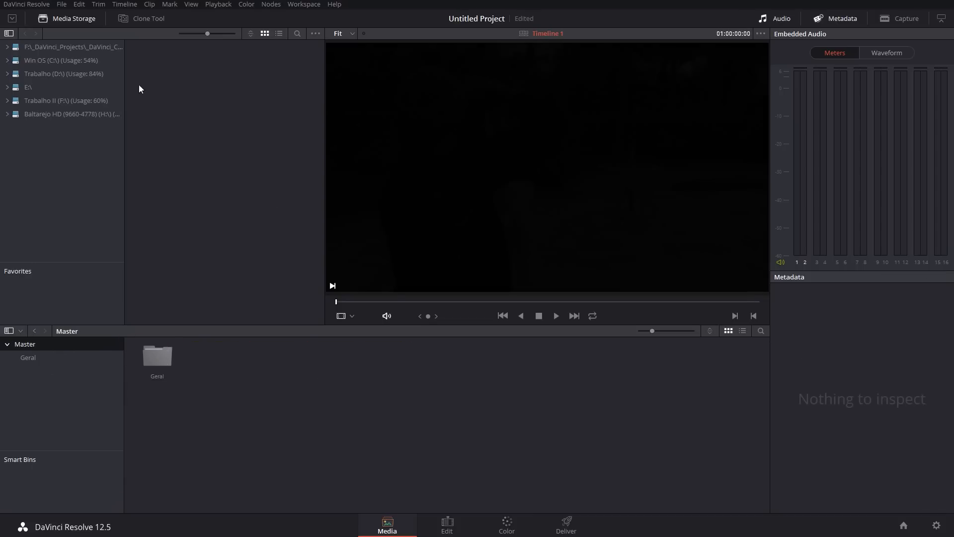
# Step: Browse the media storage on the C: drive to the desktop's Scene Cut detector folder and load Mulher Moderna.mov in the viewer
pyautogui.click(8, 74)
pyautogui.click(8, 74)
pyautogui.click(8, 61)
pyautogui.doubleClick(267, 217)
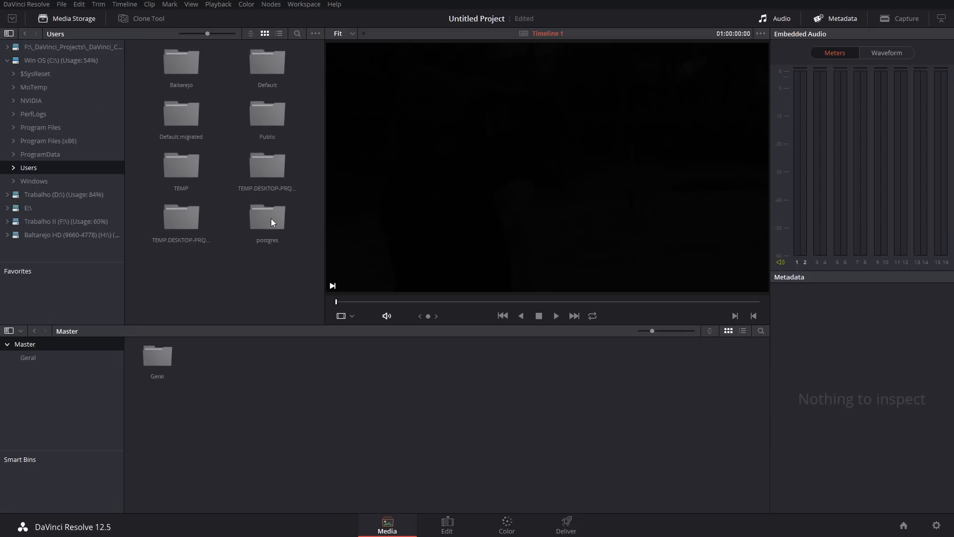
pyautogui.doubleClick(181, 83)
pyautogui.doubleClick(263, 118)
pyautogui.doubleClick(268, 64)
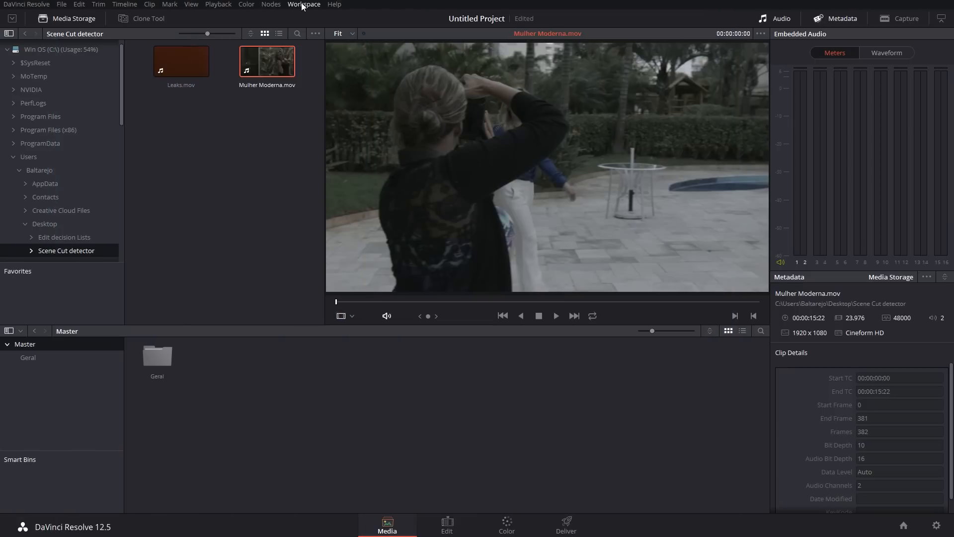
# Step: Open the Scene Cut Detector for Mulher Moderna.mov and run automatic scene detection on it
pyautogui.click(300, 4)
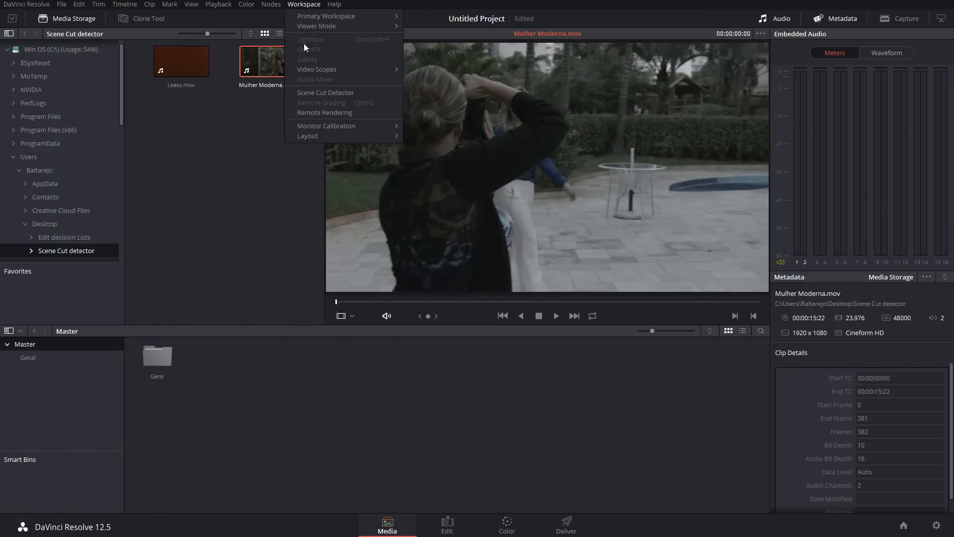
pyautogui.click(363, 92)
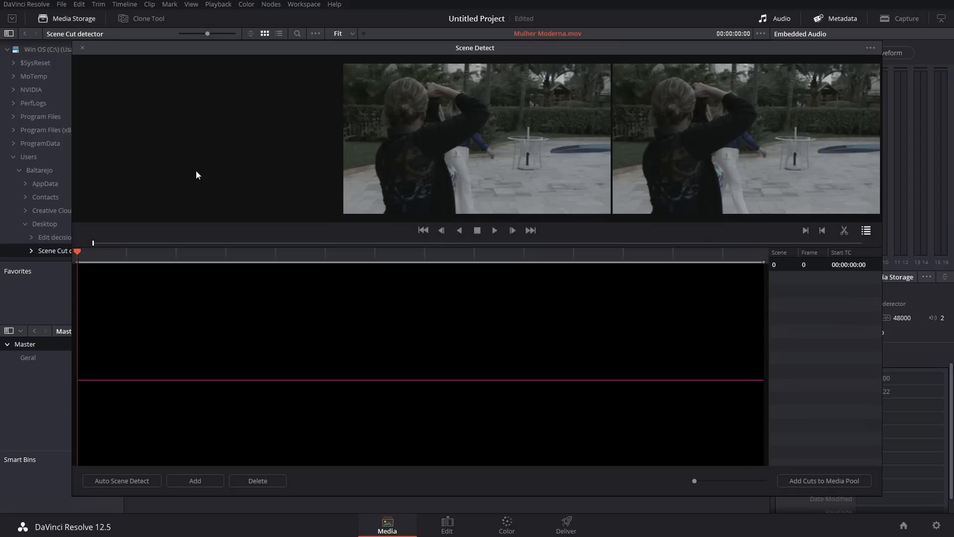
pyautogui.moveTo(366, 50); pyautogui.dragTo(345, 27)
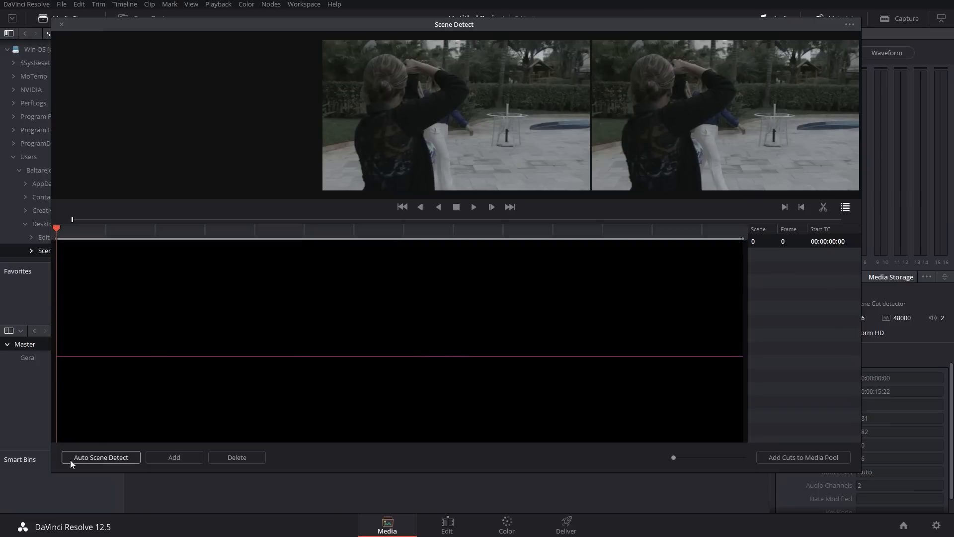
pyautogui.click(112, 459)
pyautogui.click(113, 460)
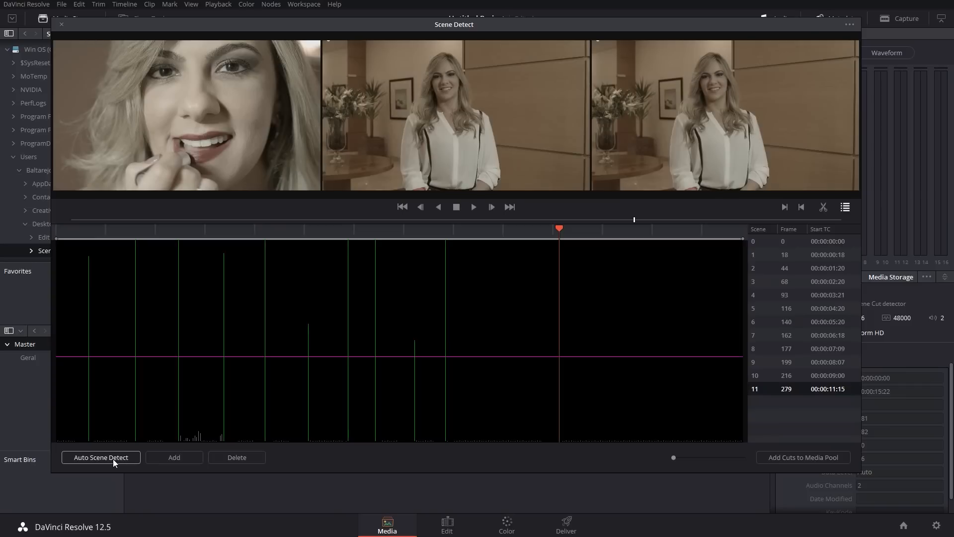
# Step: Test the scene detection threshold above the weakest cuts, set it lower below them, and review the frames around the cuts
pyautogui.moveTo(557, 239); pyautogui.dragTo(388, 238)
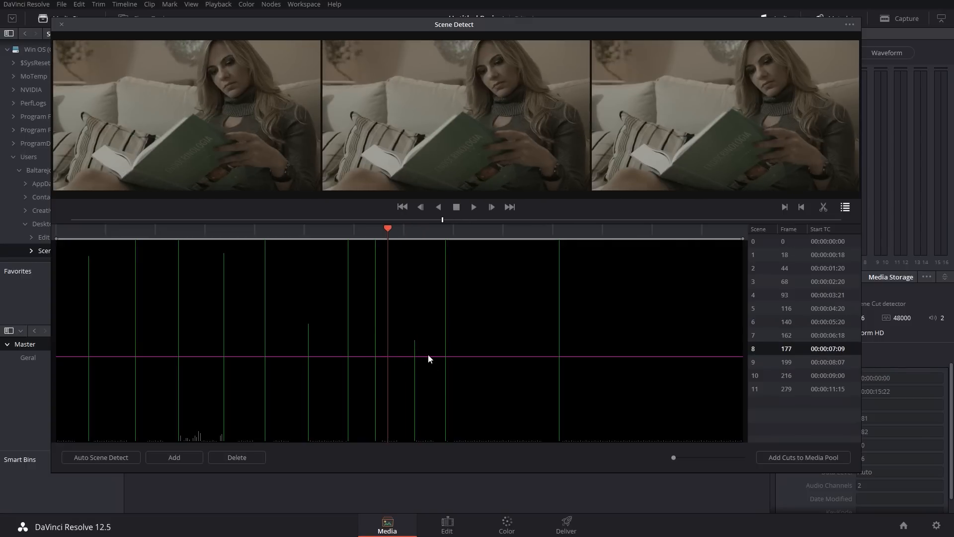
pyautogui.moveTo(428, 354); pyautogui.dragTo(425, 296)
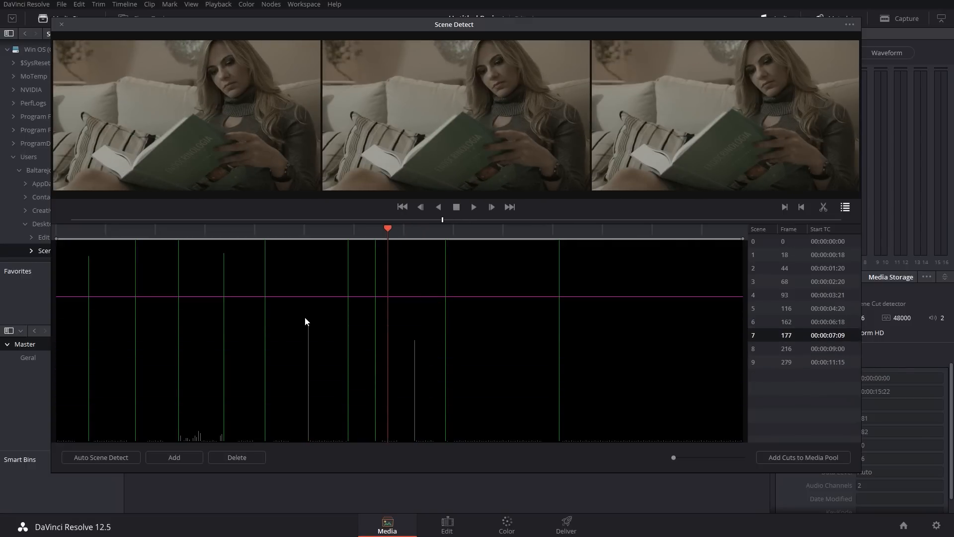
pyautogui.moveTo(323, 242); pyautogui.dragTo(334, 368)
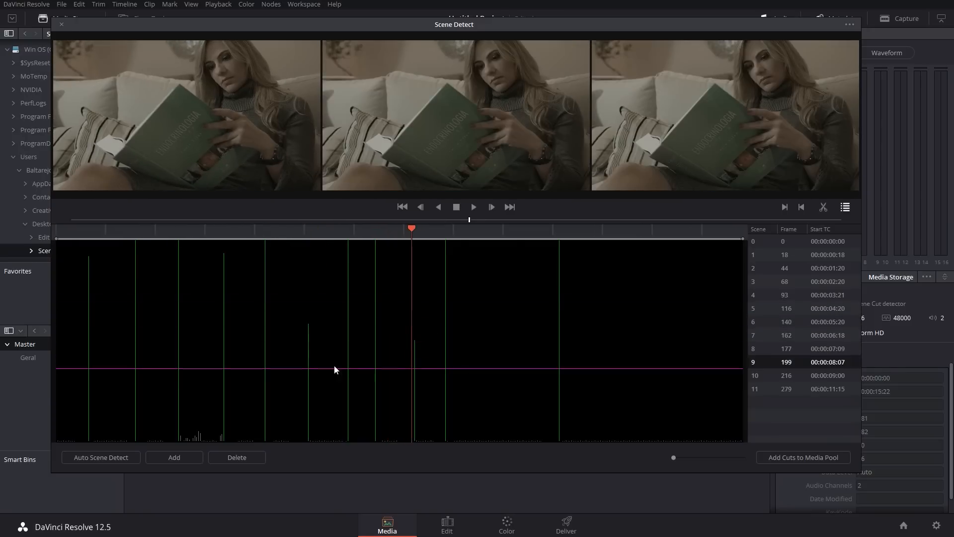
pyautogui.click(188, 233)
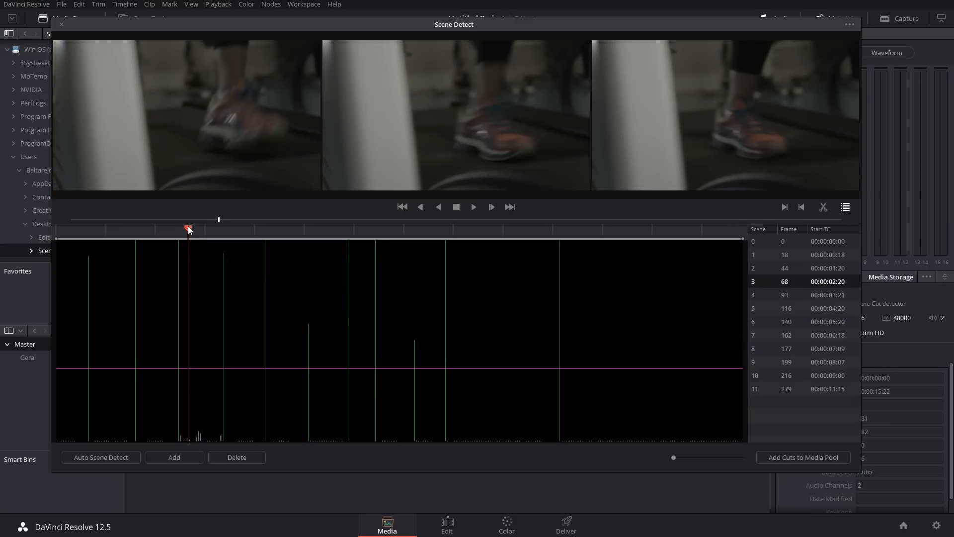
pyautogui.moveTo(189, 229); pyautogui.dragTo(200, 228)
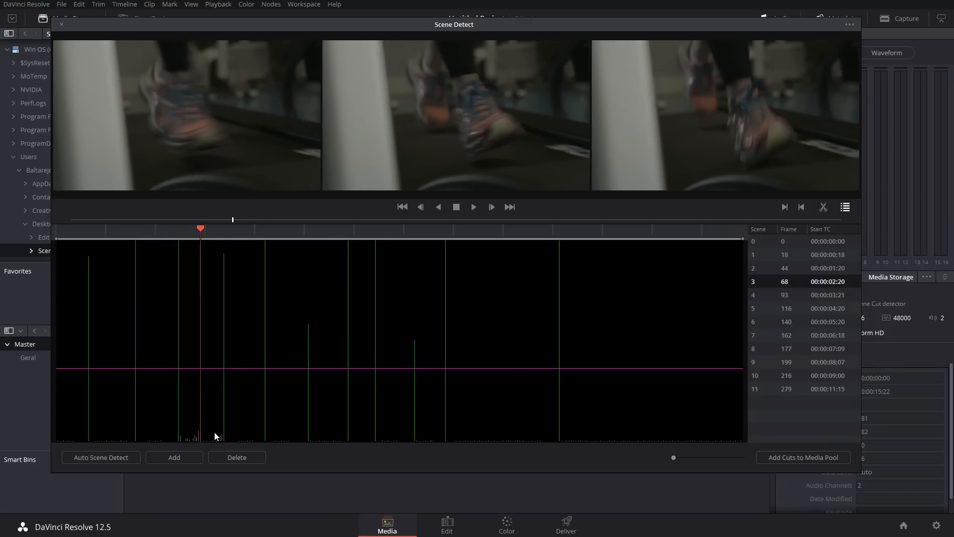
pyautogui.moveTo(251, 368); pyautogui.dragTo(248, 394)
# Step: Try adding a manual scene cut inside the last shot, and delete it
pyautogui.moveTo(199, 229); pyautogui.dragTo(630, 285)
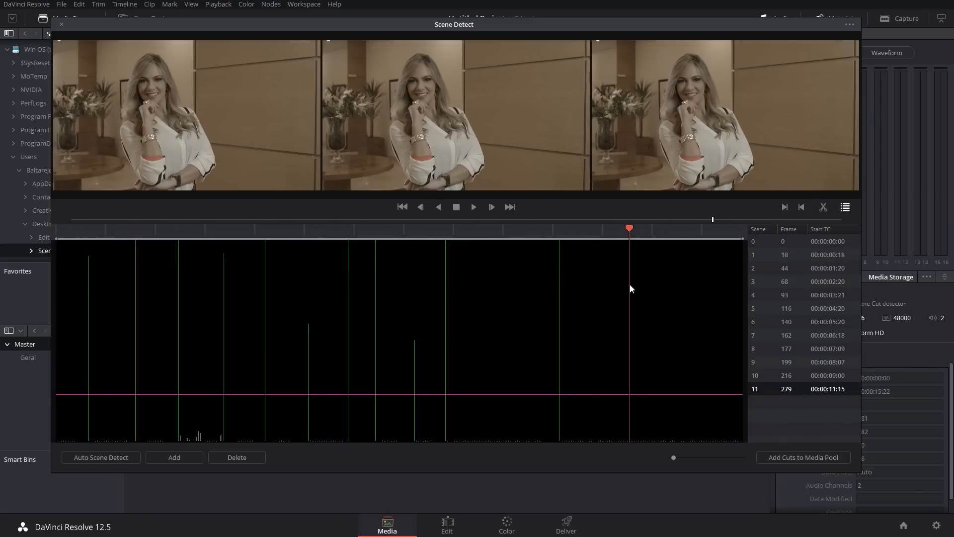
pyautogui.click(181, 457)
pyautogui.moveTo(658, 227); pyautogui.dragTo(769, 270)
pyautogui.click(256, 457)
pyautogui.click(610, 230)
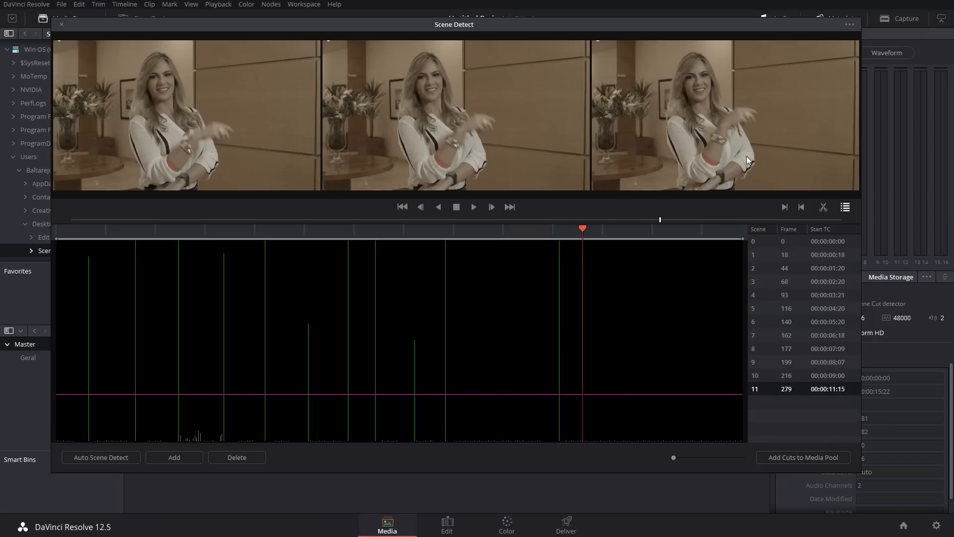
# Step: Add the detected cuts to the media pool, close the detector, and place all the resulting clips on V1 after the existing sequence
pyautogui.moveTo(723, 236); pyautogui.dragTo(821, 479)
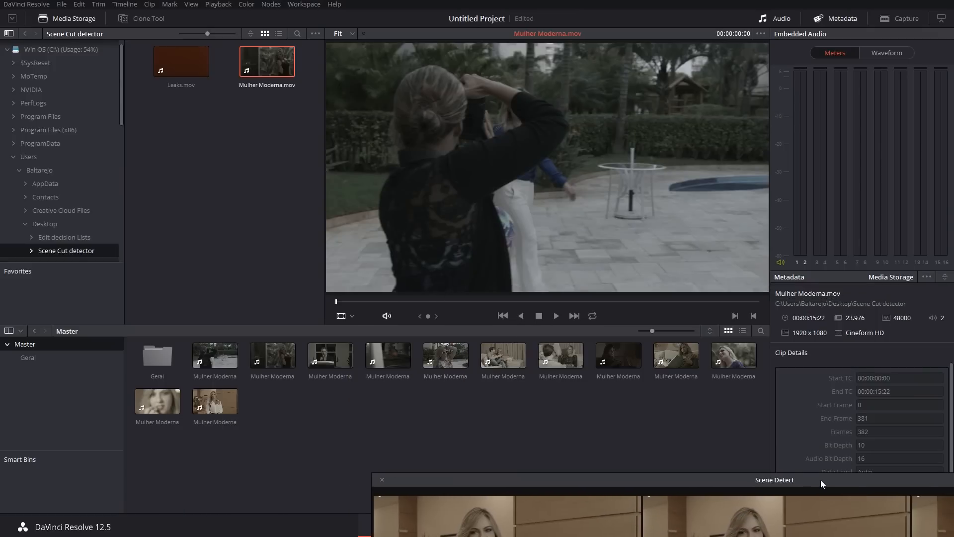
pyautogui.click(382, 480)
pyautogui.click(211, 353)
pyautogui.keyDown('shift'); pyautogui.click(213, 393); pyautogui.keyUp('shift')
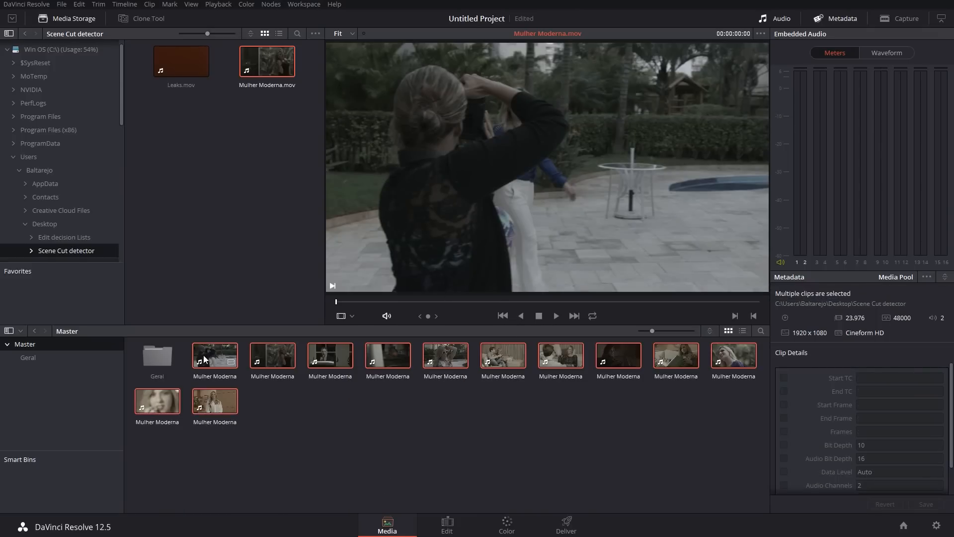
pyautogui.click(447, 525)
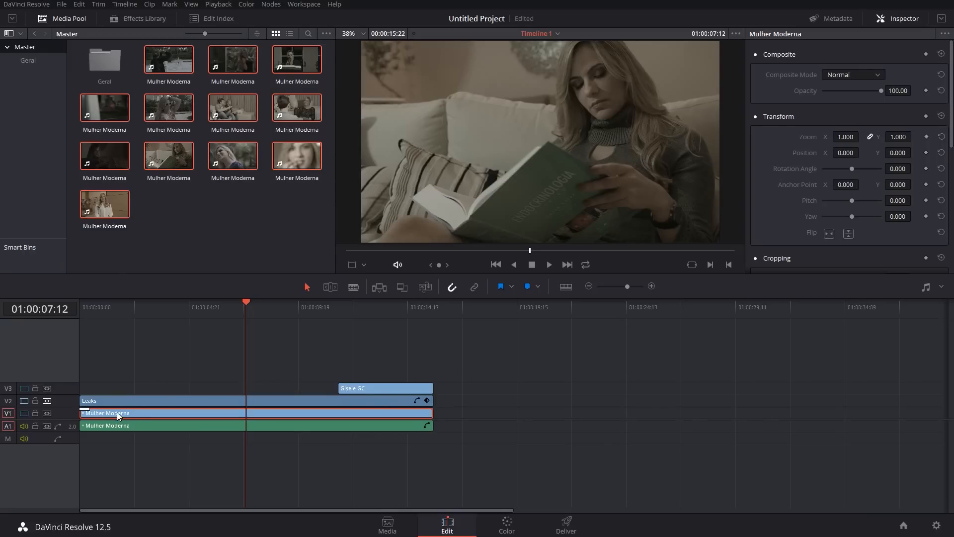
pyautogui.moveTo(178, 76); pyautogui.dragTo(493, 420)
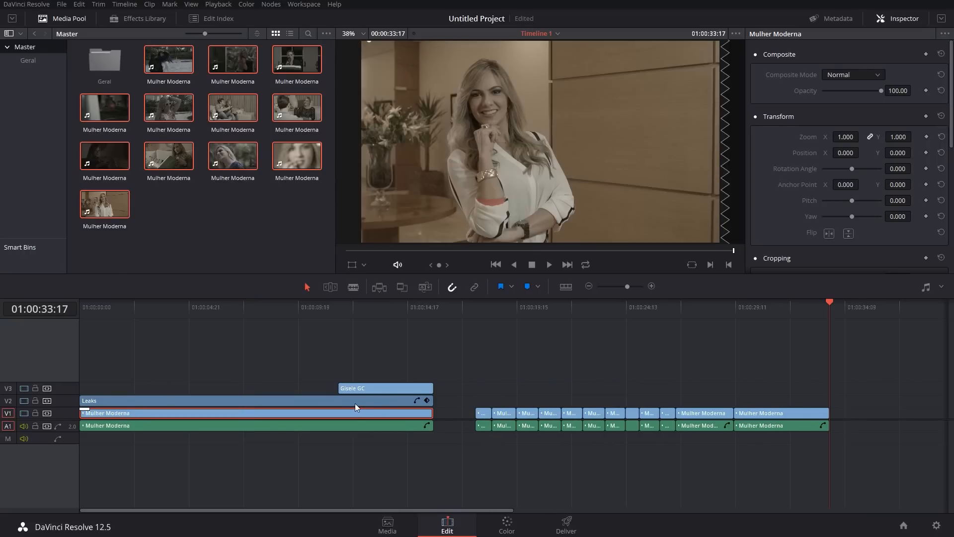
# Step: Delete the audio of the newly placed cut clips from A1
pyautogui.click(781, 455)
pyautogui.moveTo(726, 436); pyautogui.dragTo(482, 427)
pyautogui.press('Delete')
# Step: Delete the original uncut Mulher Moderna video from V1 and move the cut clips to the start of the timeline in its place
pyautogui.click(123, 413)
pyautogui.press('Delete')
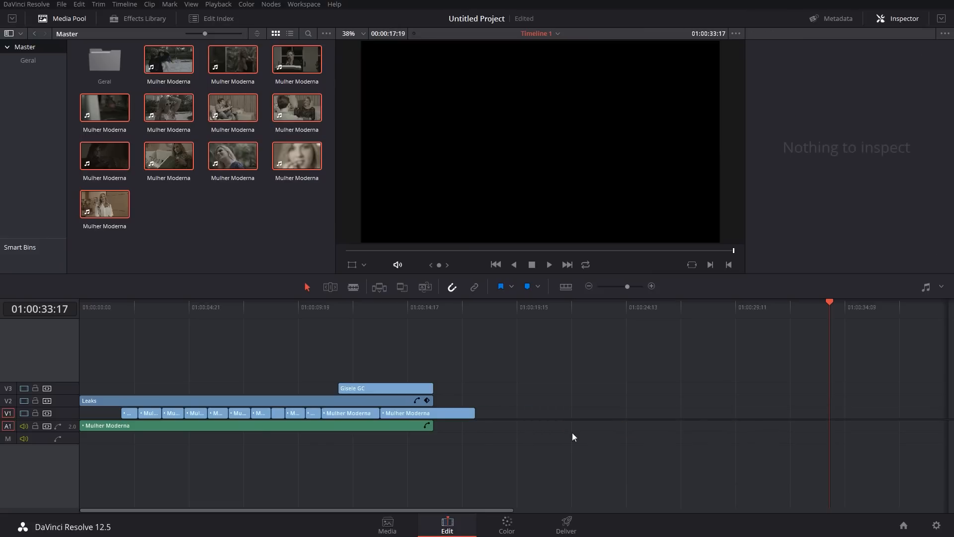
pyautogui.moveTo(502, 417); pyautogui.dragTo(98, 419)
pyautogui.click(104, 385)
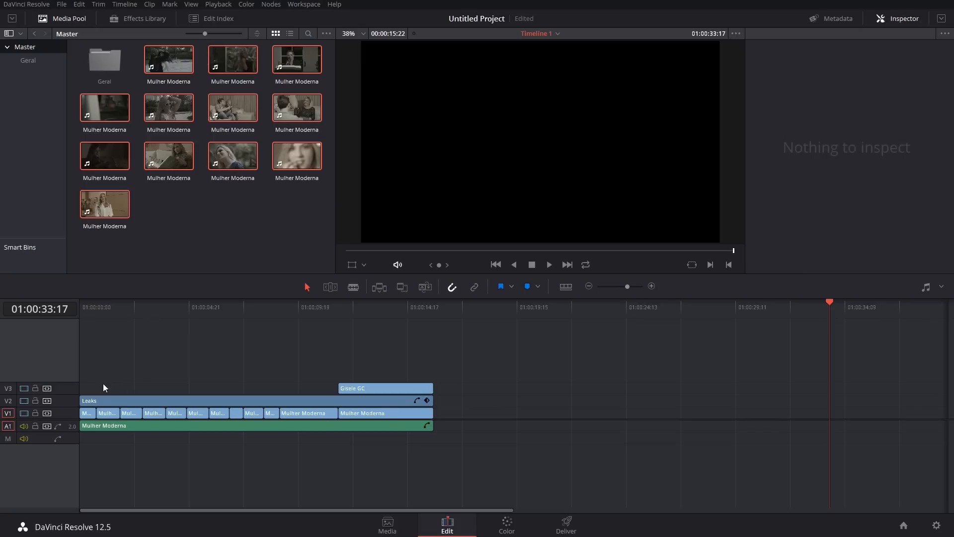
# Step: Add a 12-frame cross dissolve at the start of the first cut clip on V1 and view it at 01:00:00:12
pyautogui.rightClick(81, 414)
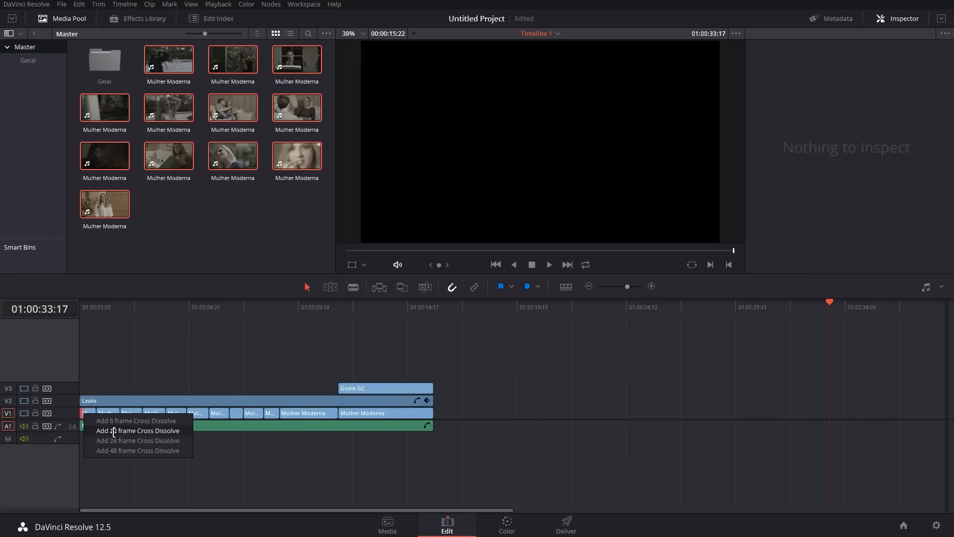
pyautogui.click(122, 430)
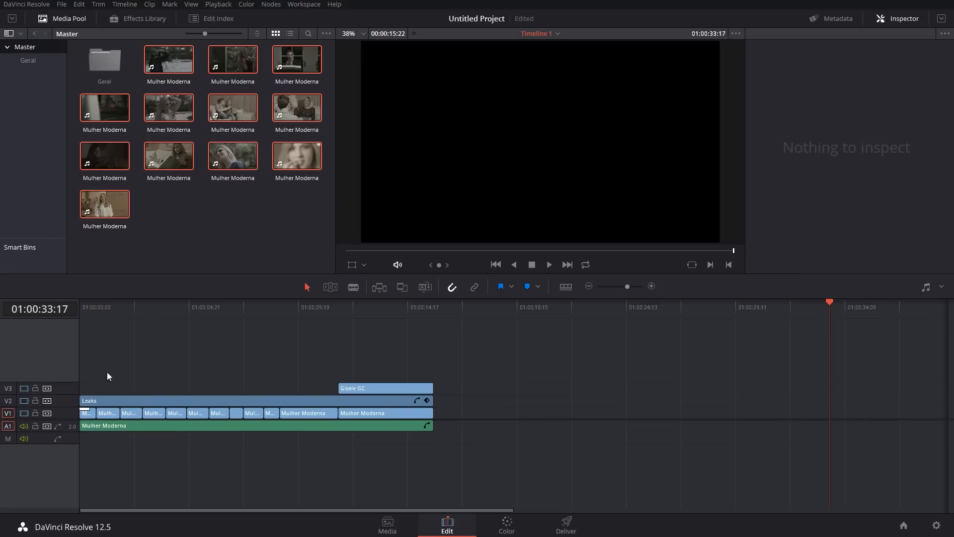
pyautogui.moveTo(90, 313); pyautogui.dragTo(91, 333)
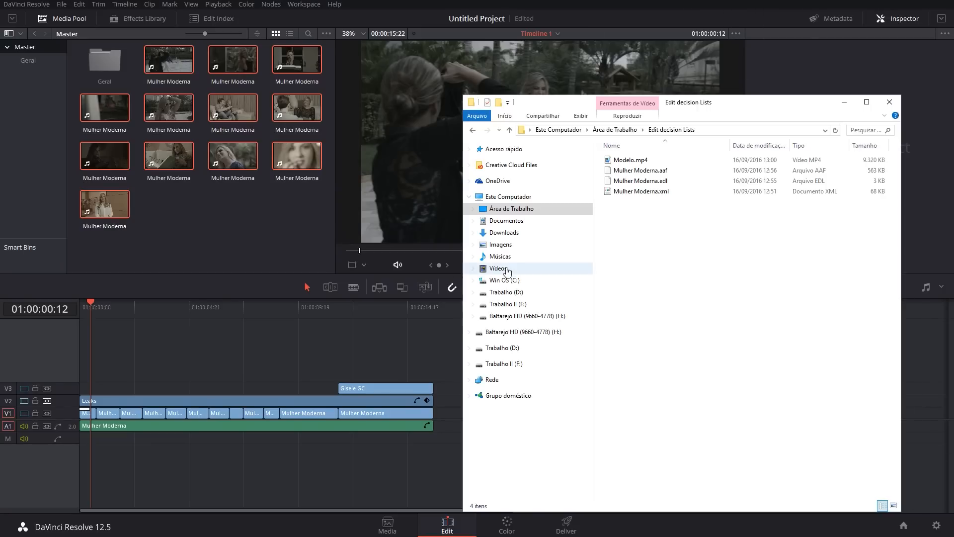
# Step: Import Modelo.mp4 from the Edit decision Lists folder into the Master bin and minimize the file window
pyautogui.click(608, 160)
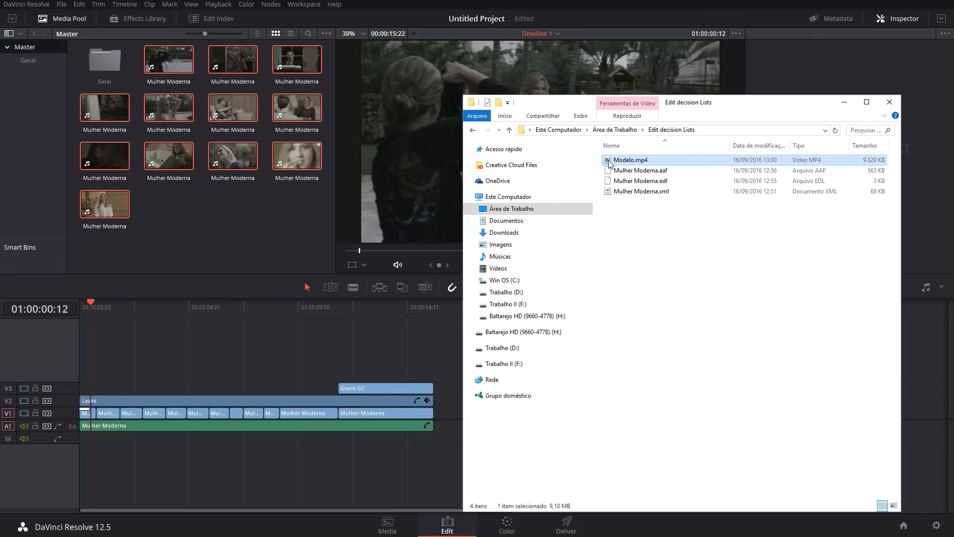
pyautogui.moveTo(609, 163); pyautogui.dragTo(193, 229)
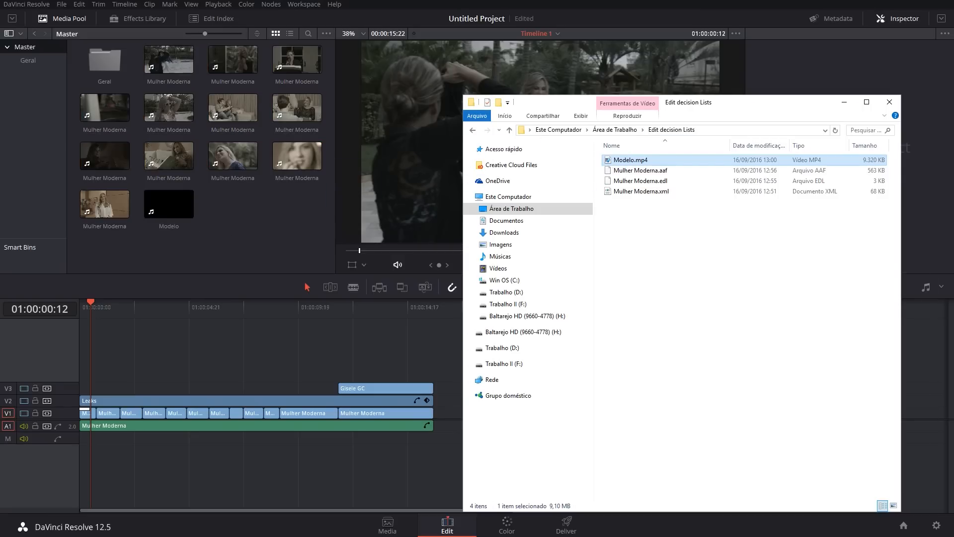
pyautogui.click(845, 102)
# Step: Place the Modelo clip on a new V4 track, delete its audio, and align its video with the start of the timeline
pyautogui.click(153, 216)
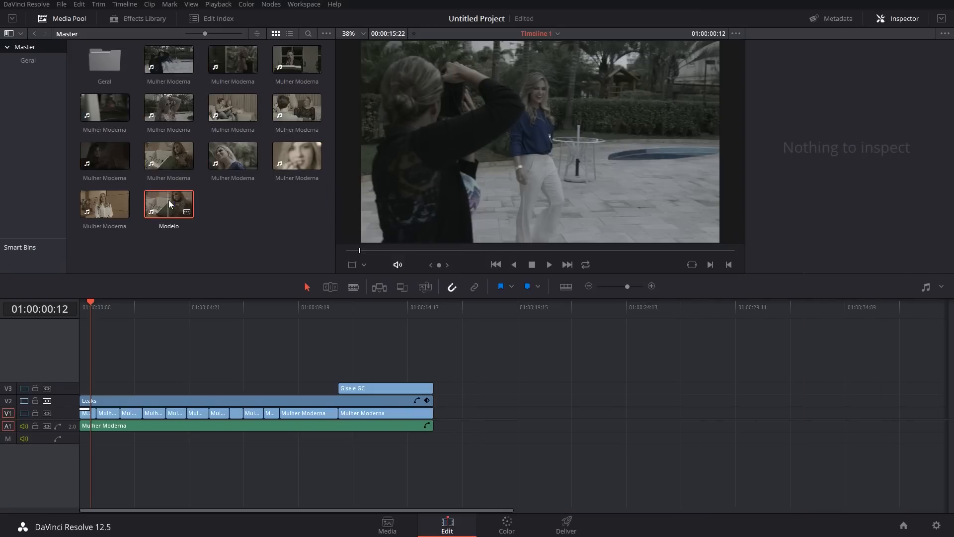
pyautogui.moveTo(169, 204); pyautogui.dragTo(460, 375)
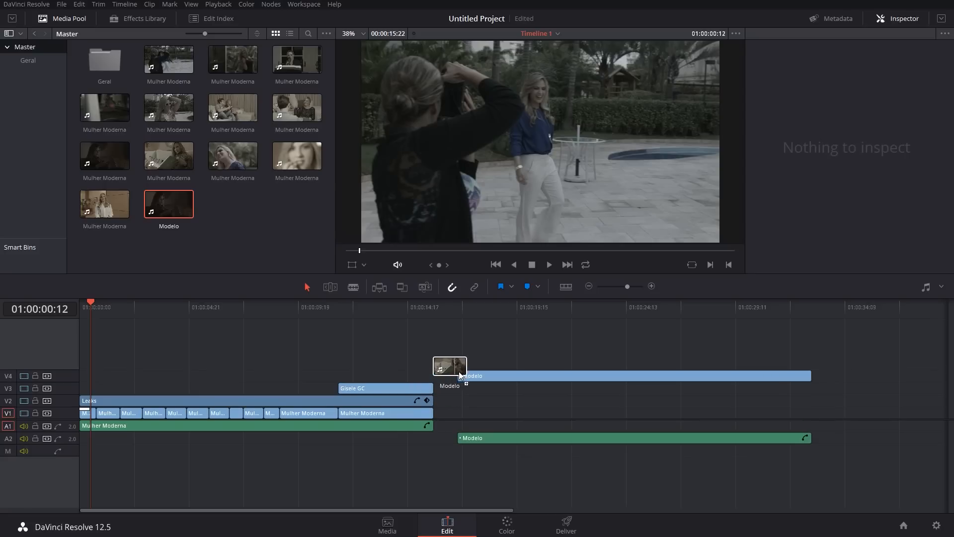
pyautogui.click(491, 438)
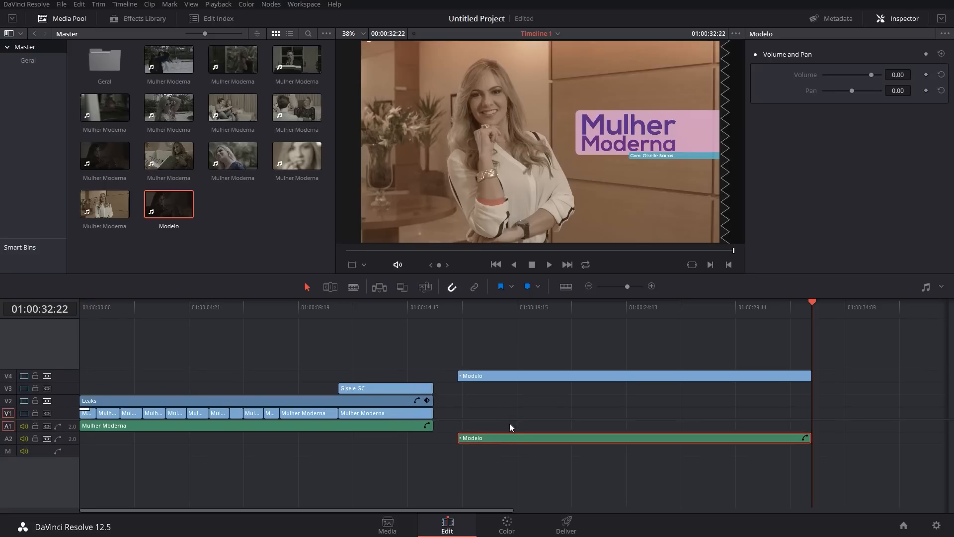
pyautogui.press('Delete')
pyautogui.moveTo(533, 376); pyautogui.dragTo(114, 372)
# Step: Compare the Modelo reference with the rebuilt sequence by toggling V4's visibility at 01:00:13:02, 01:00:01:20 and 01:00:05:06
pyautogui.moveTo(273, 312); pyautogui.dragTo(370, 309)
pyautogui.click(24, 376)
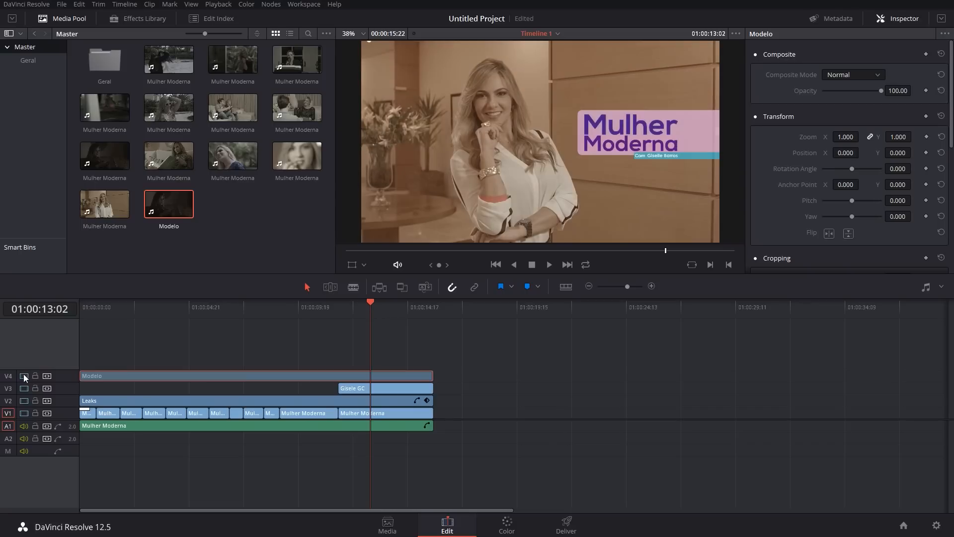
pyautogui.click(24, 376)
pyautogui.click(24, 377)
pyautogui.click(24, 376)
pyautogui.click(120, 306)
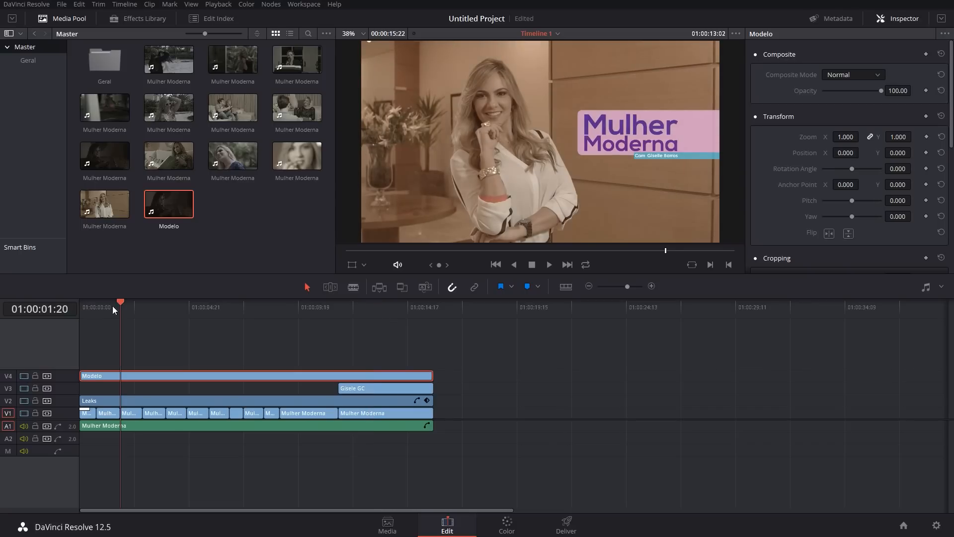
pyautogui.click(24, 376)
pyautogui.click(24, 376)
pyautogui.click(197, 307)
pyautogui.click(23, 376)
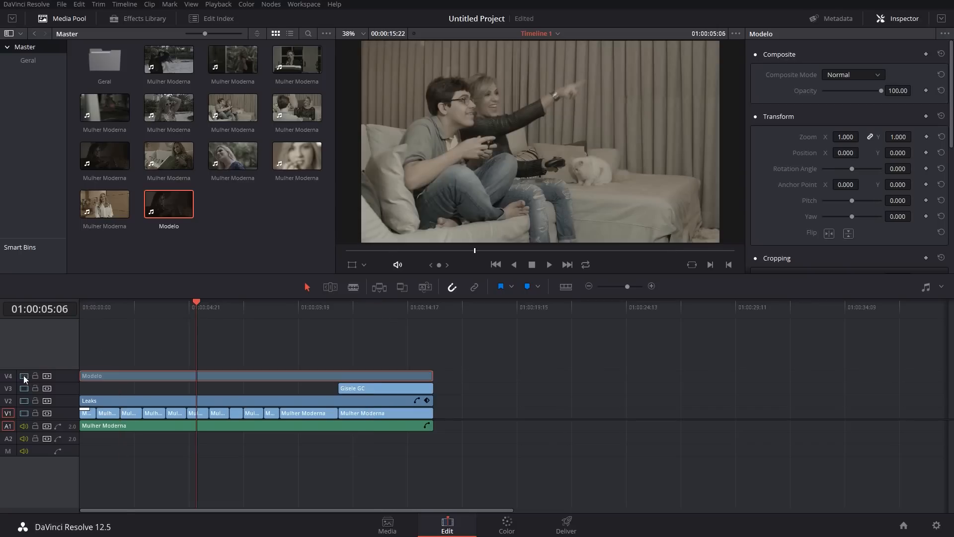
pyautogui.click(24, 376)
pyautogui.click(24, 375)
pyautogui.click(24, 375)
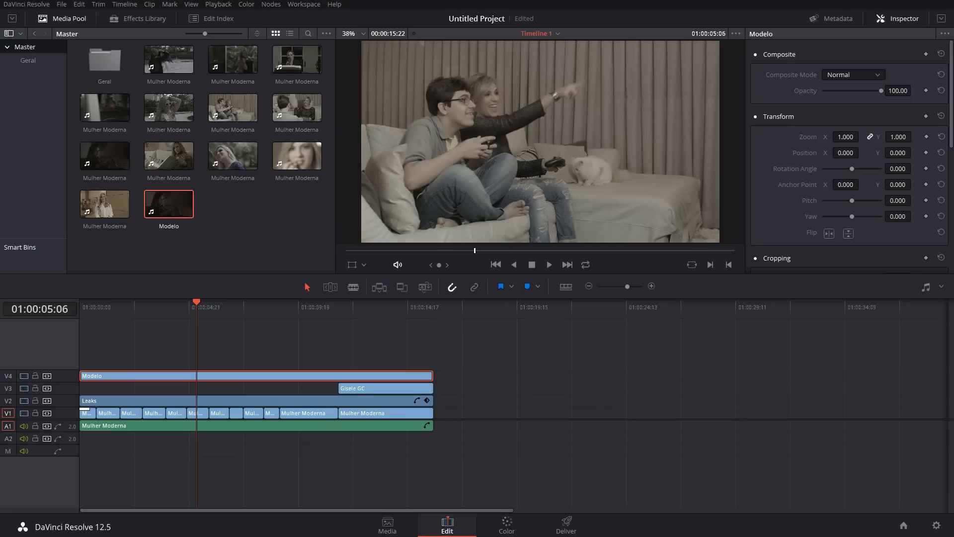
# Step: Check the Modelo clip against the sequence along the timeline using the Difference composite mode, and restore the mode to Normal
pyautogui.click(873, 76)
pyautogui.moveTo(882, 97); pyautogui.dragTo(882, 107)
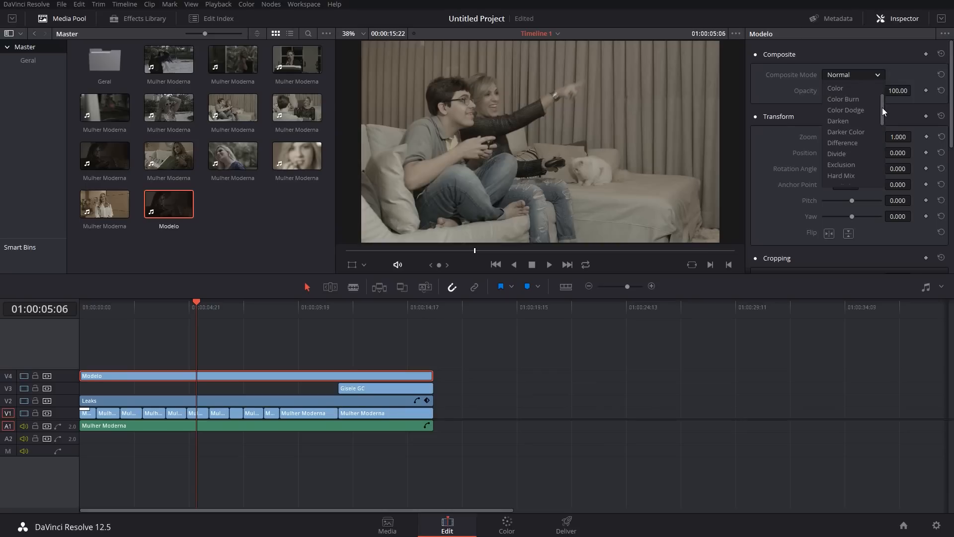
pyautogui.click(863, 137)
pyautogui.moveTo(237, 306); pyautogui.dragTo(366, 300)
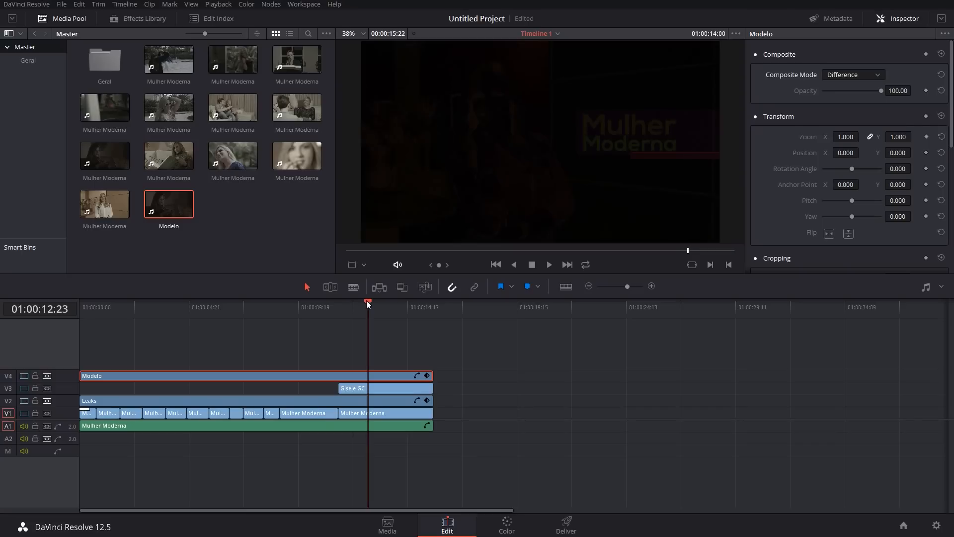
pyautogui.click(867, 75)
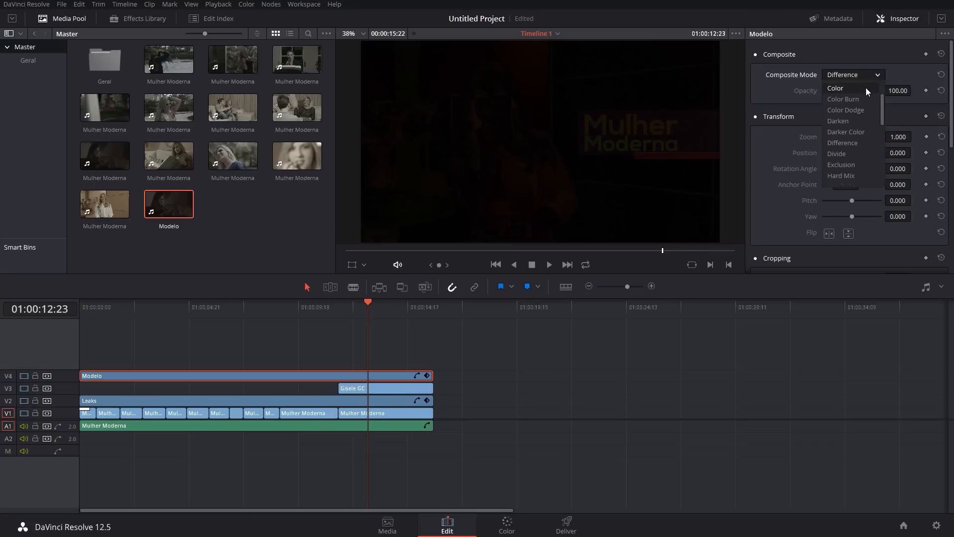
pyautogui.click(845, 89)
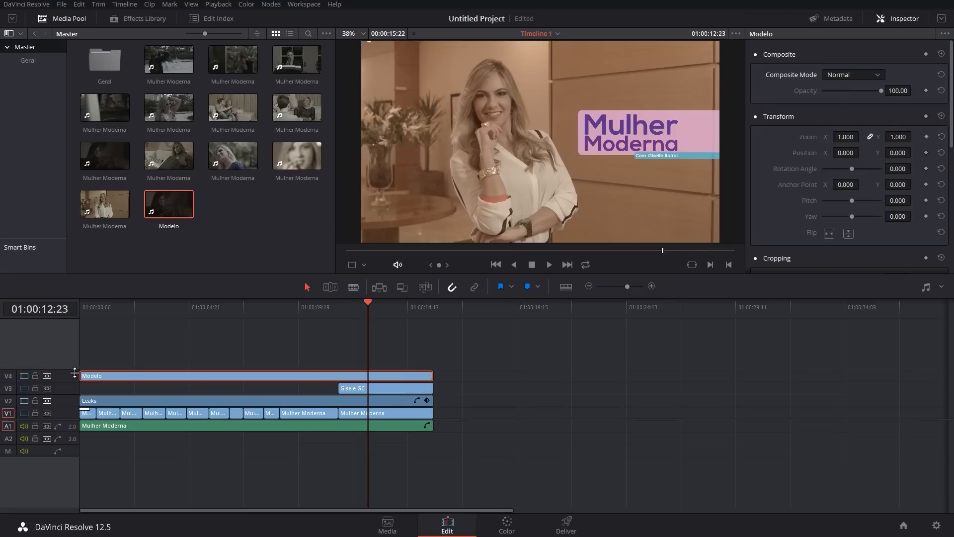